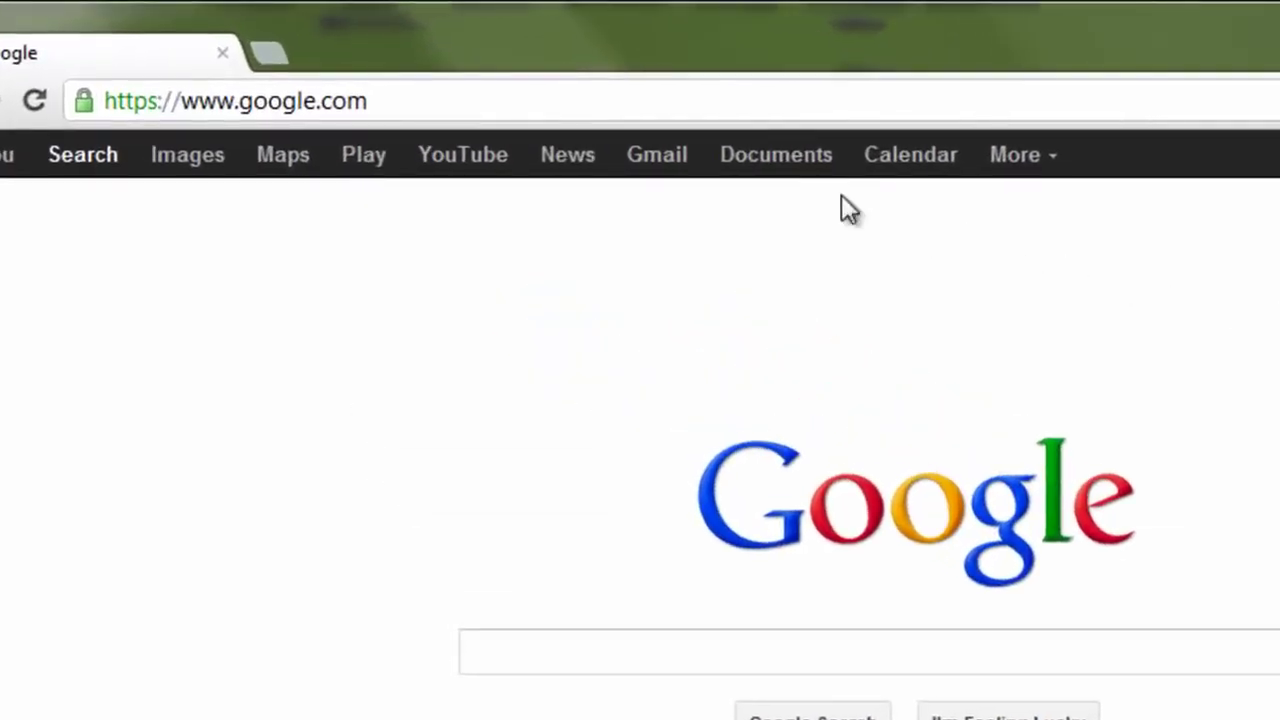
Open Google Docs home from the Documents link on the Google search page.
left_click(758, 162)
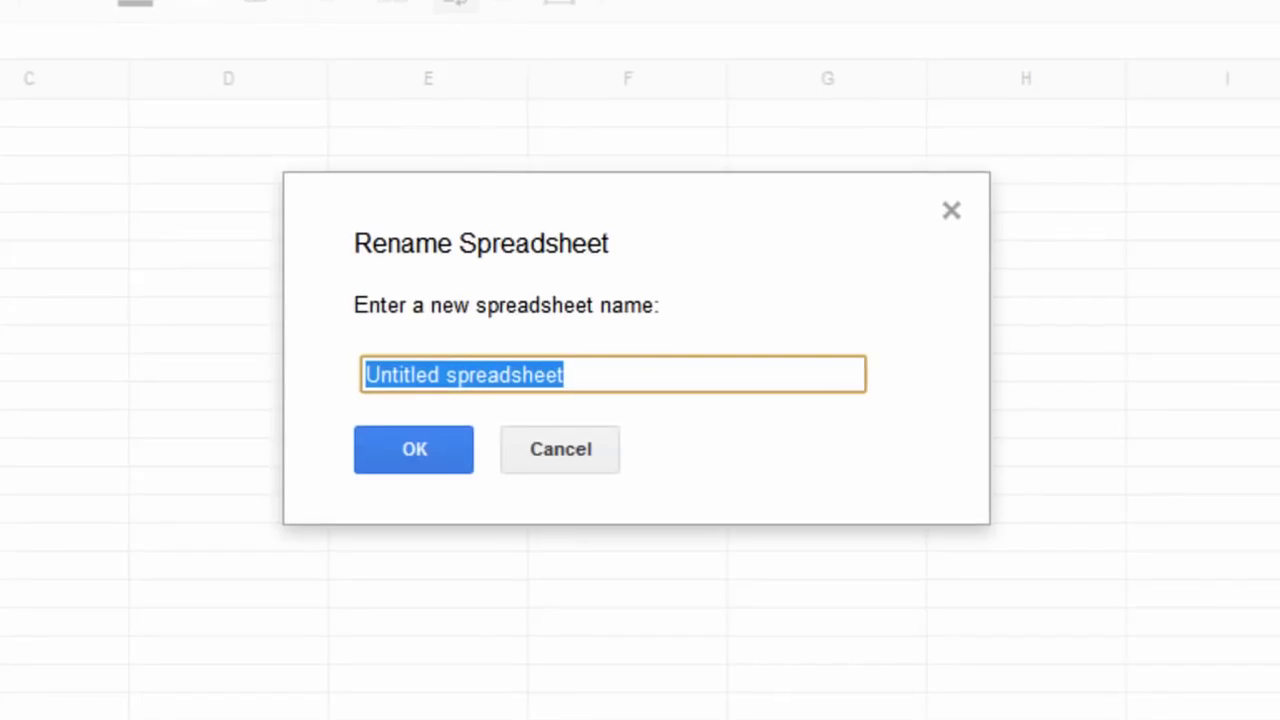
Name the new untitled spreadsheet 'My First Bar Graph'.
type("My First Bar Graph")
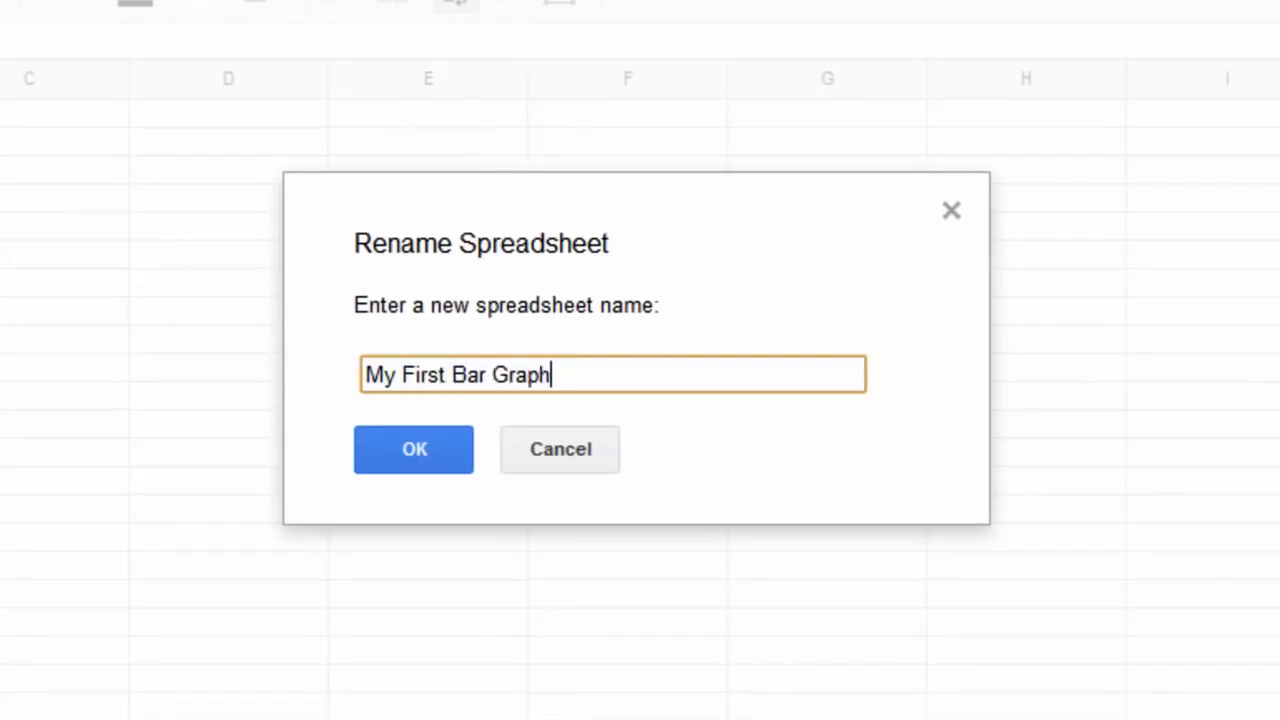
left_click(604, 465)
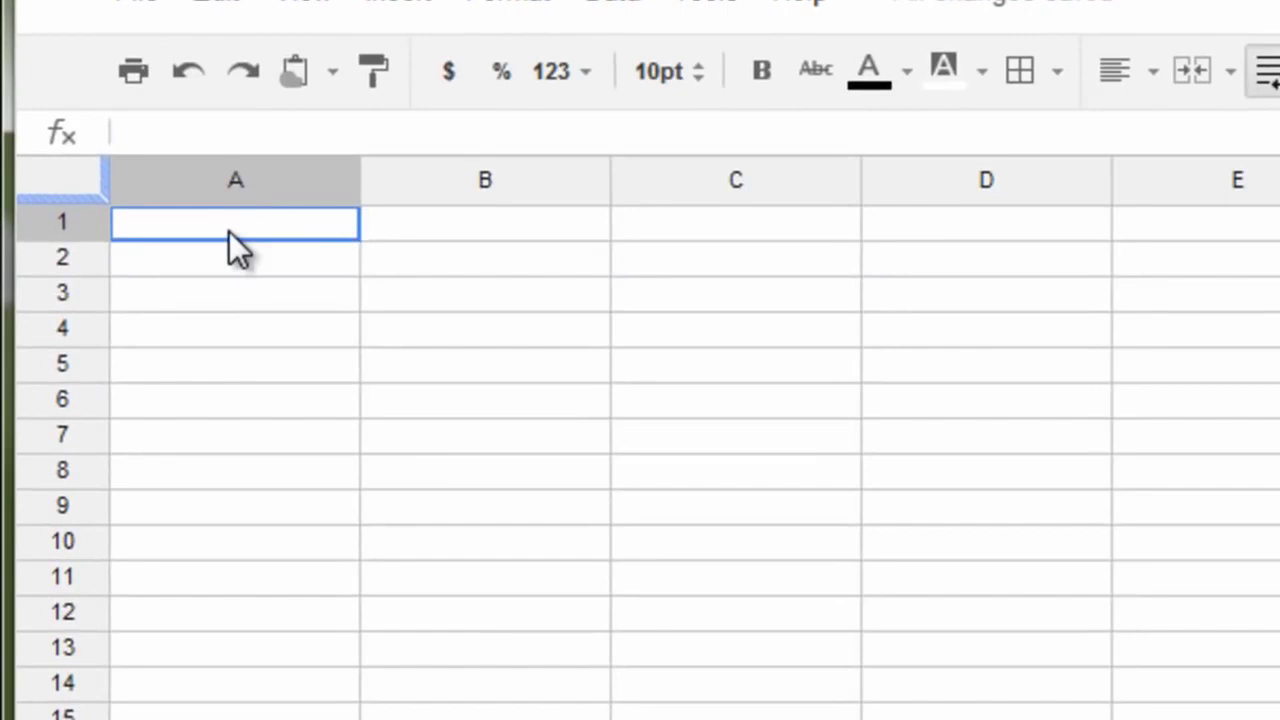
Enter the brand headings Reebok, Adidas, Nike and Generic in cells A1:D1.
left_click(229, 231)
type("ree")
key("BackSpace")
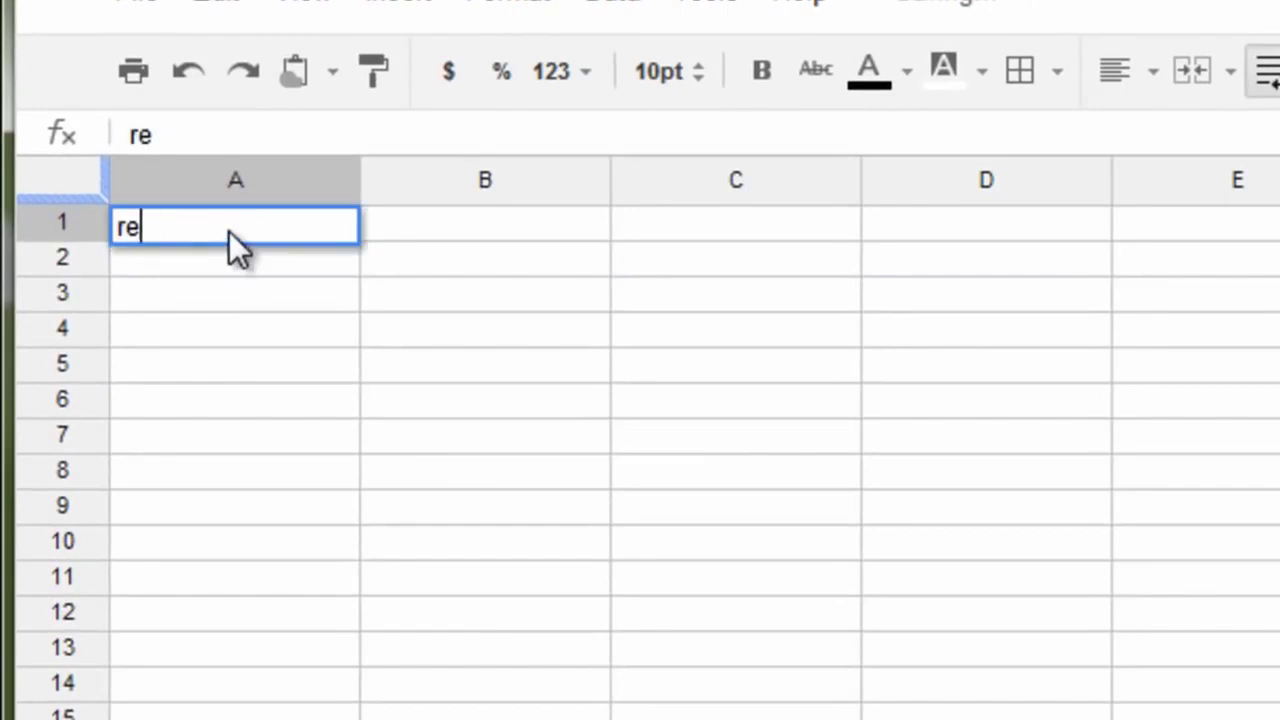
key("BackSpace")
key("BackSpace")
type("Reebok")
key("Tab")
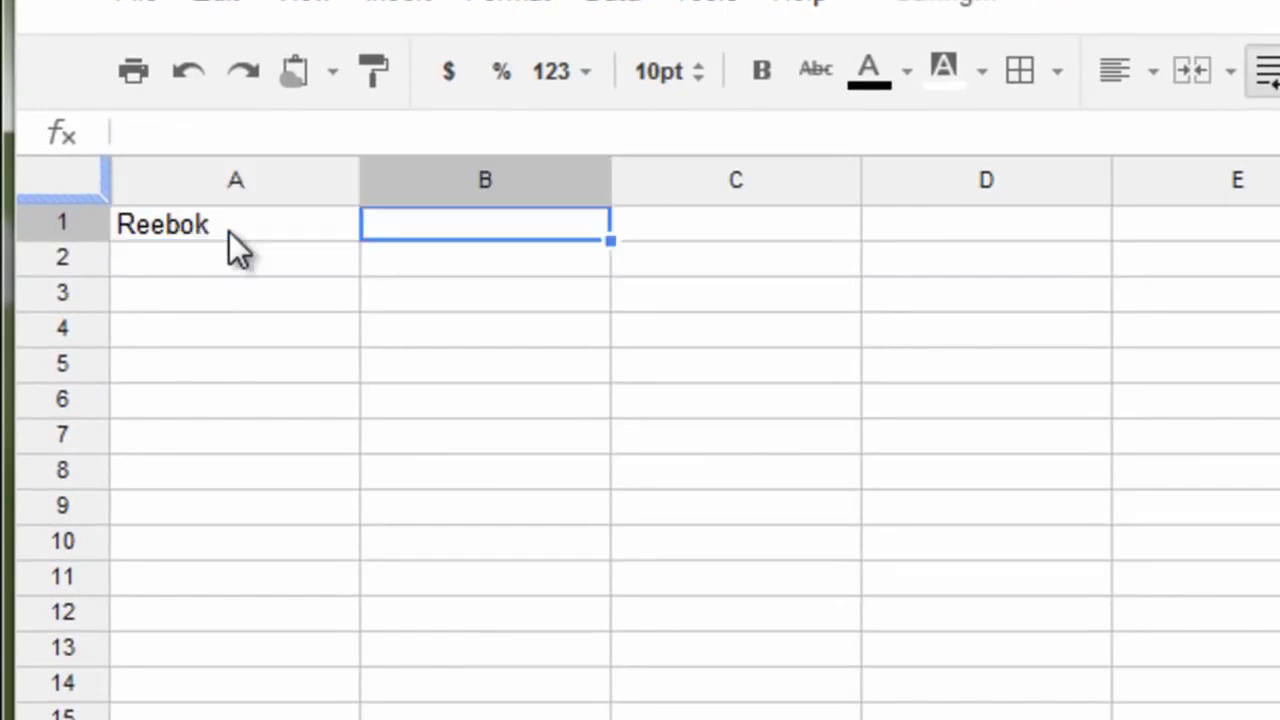
type("Adidas")
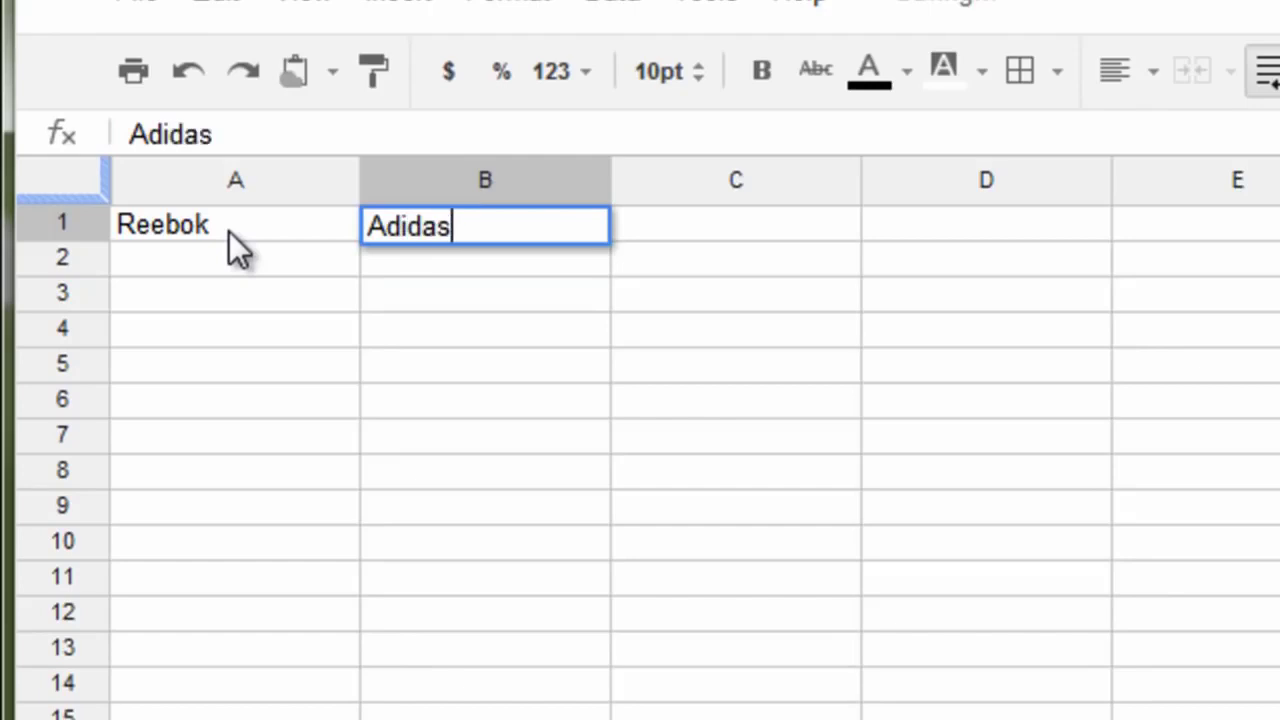
key("Tab")
type("Nike")
key("Tab")
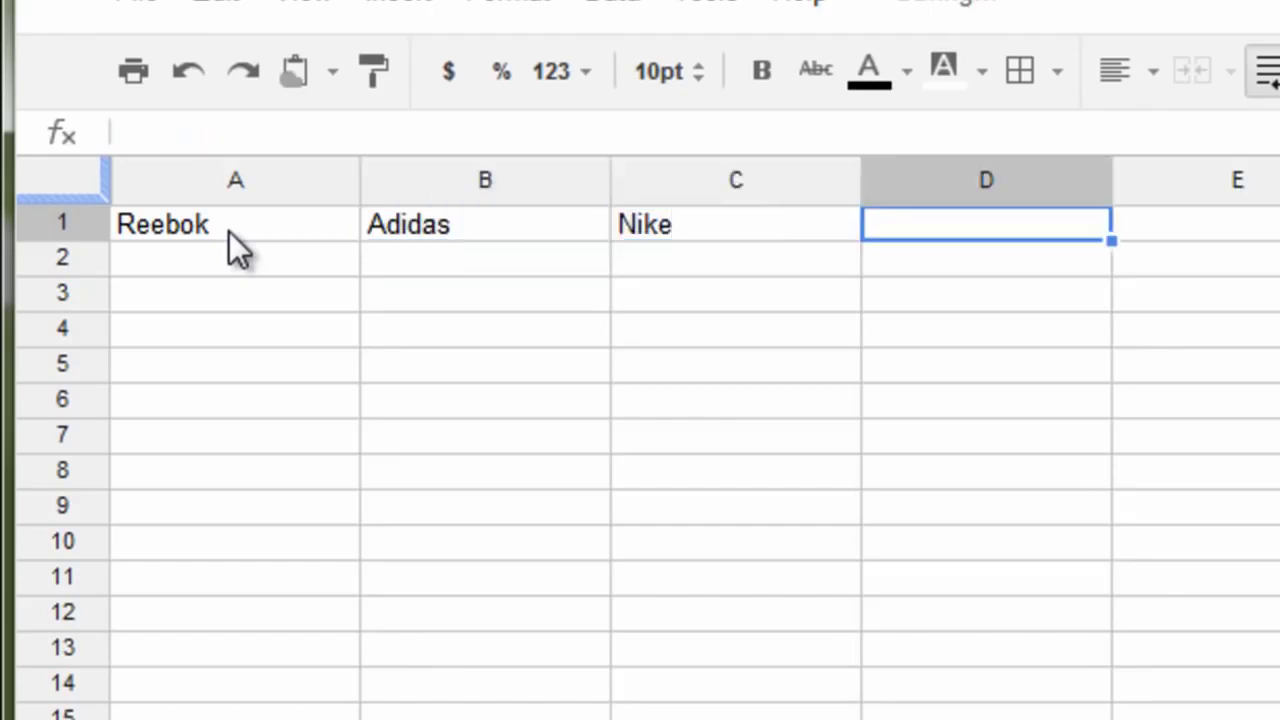
type("Ger")
key("BackSpace")
type("n")
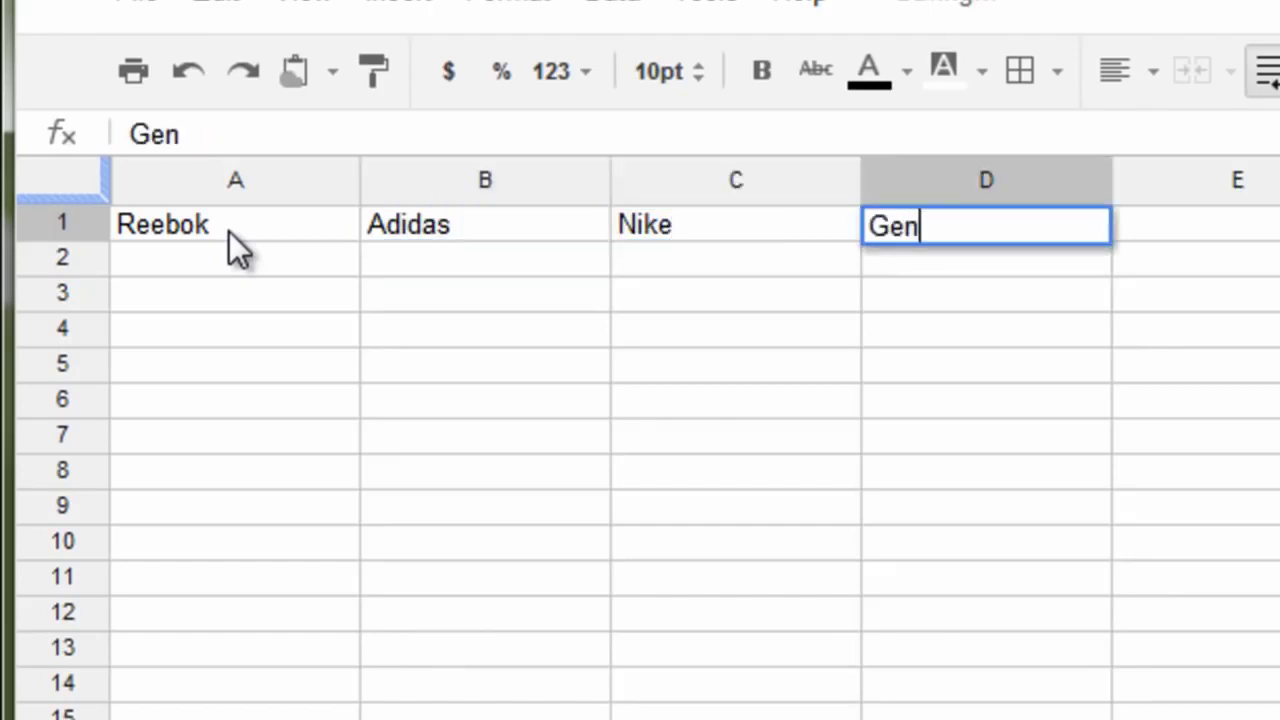
type("eric")
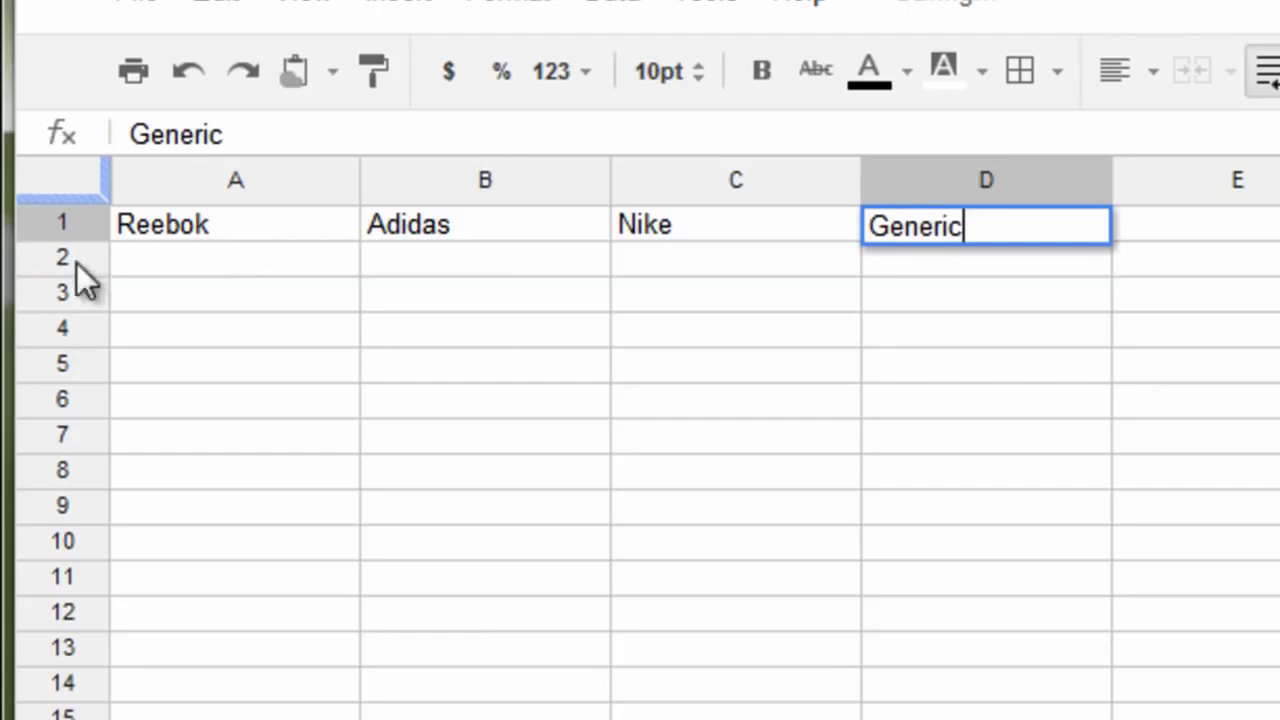
left_click(195, 235)
Enter the race times 24, 26, 22 and 25 in cells A2:D2.
left_click(176, 264)
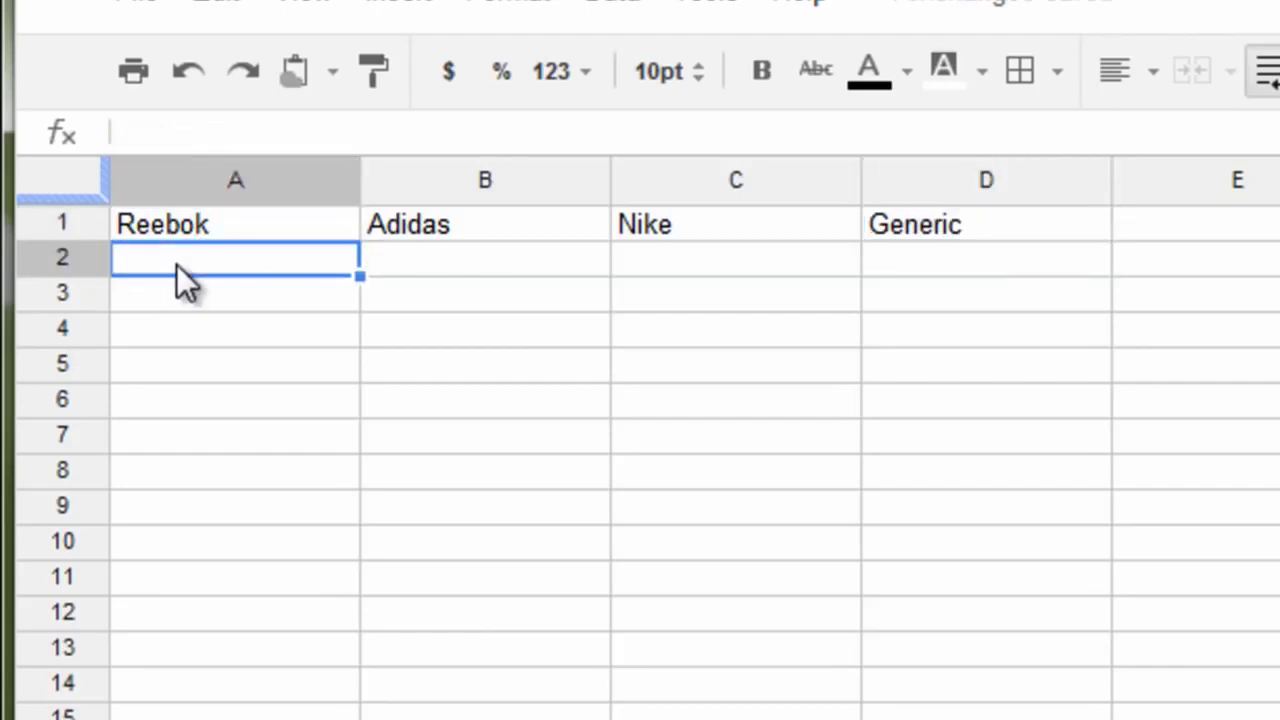
type("24")
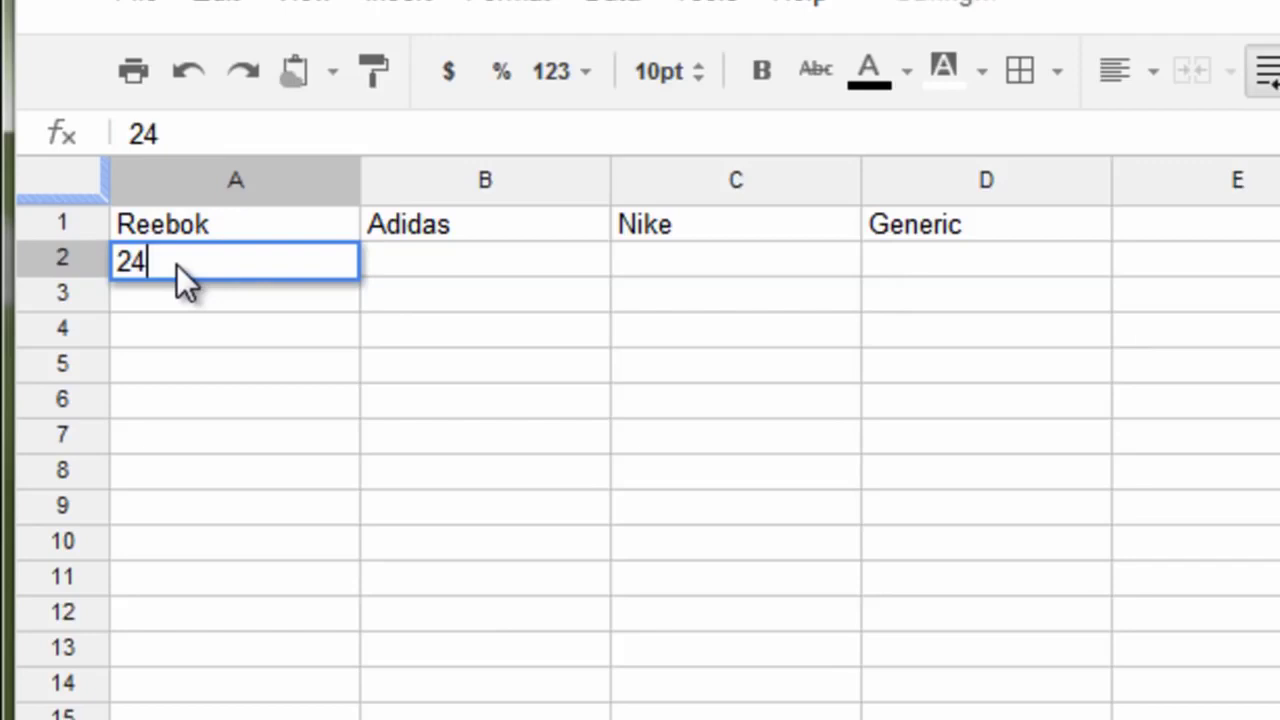
left_click(554, 264)
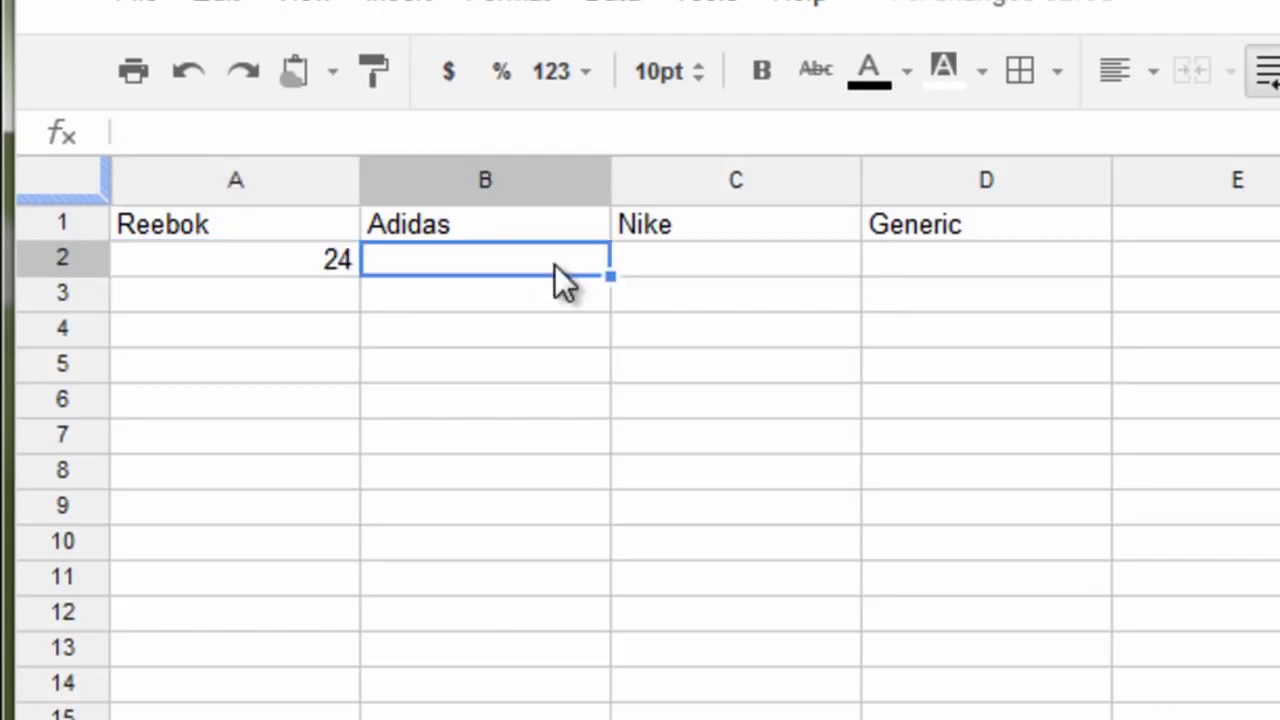
type("26")
left_click(730, 256)
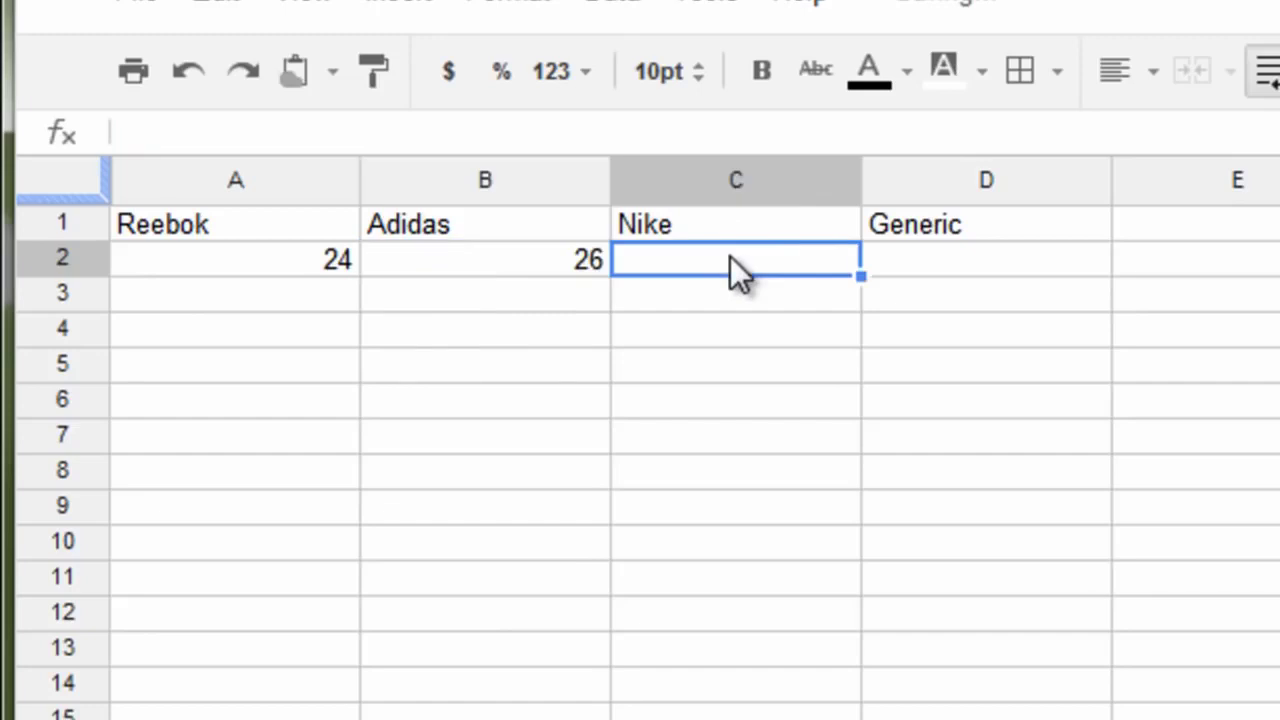
type("222")
key("BackSpace")
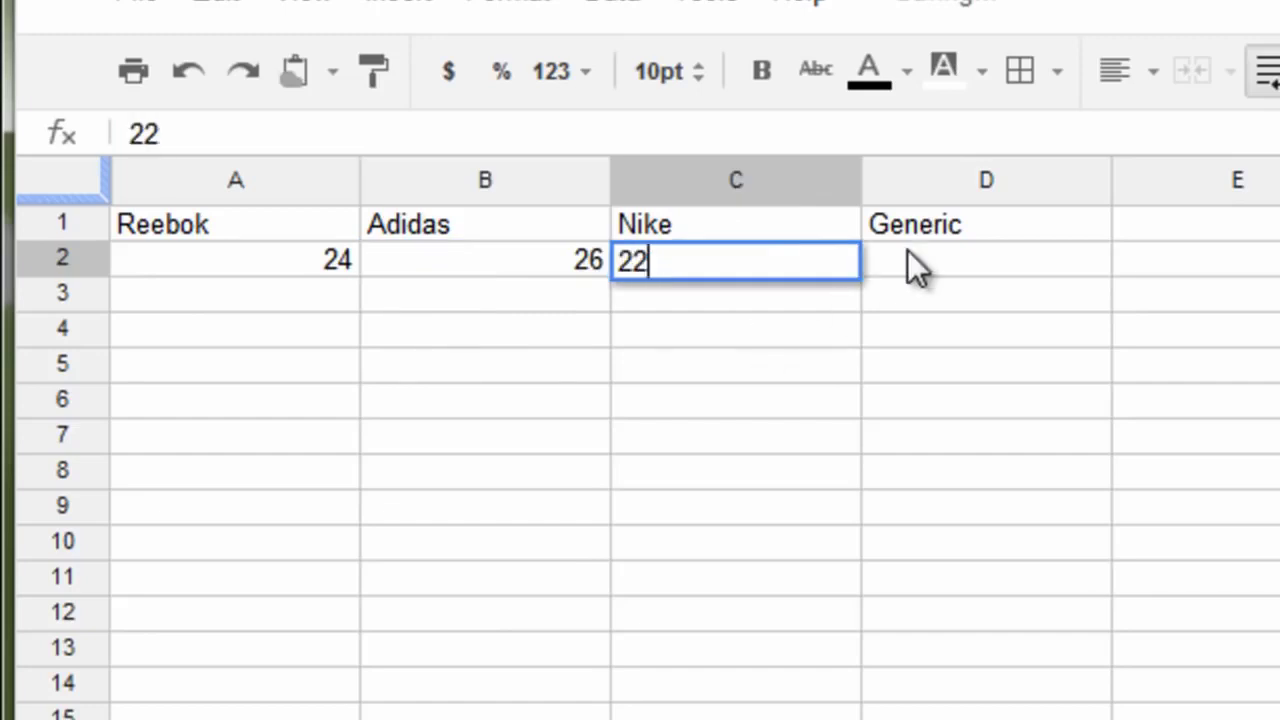
left_click(908, 252)
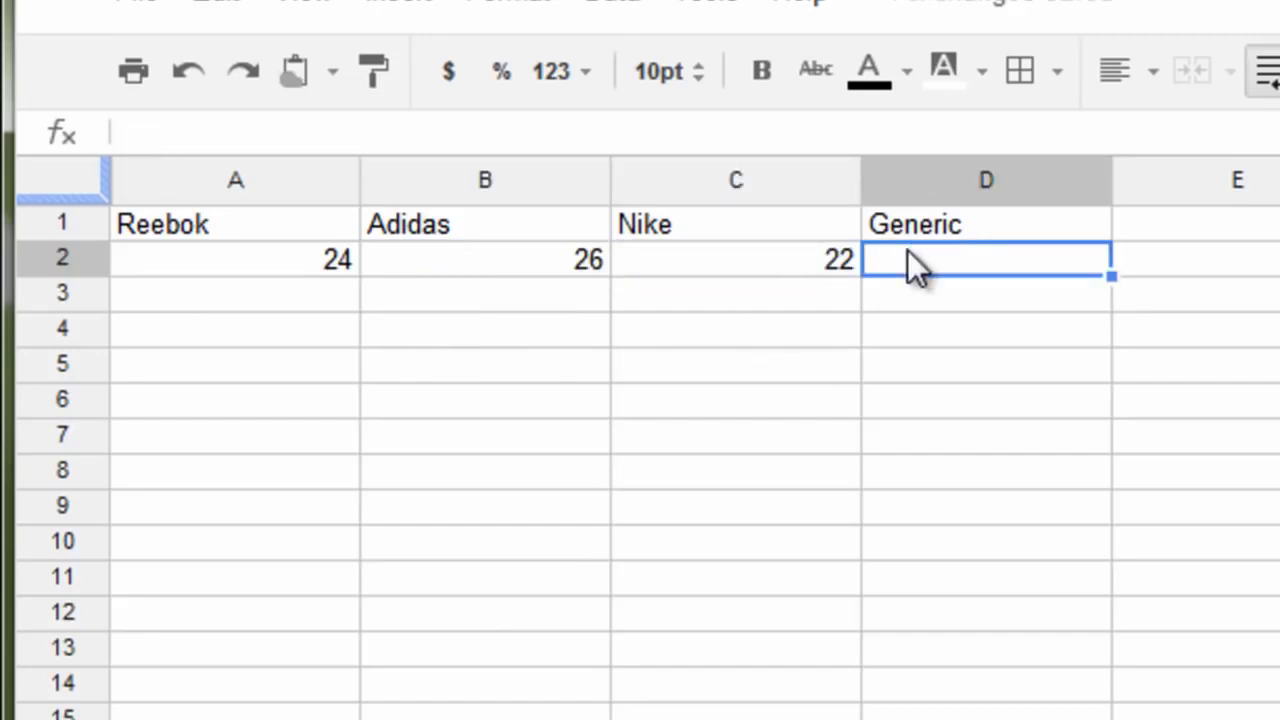
type("25")
left_click(930, 468)
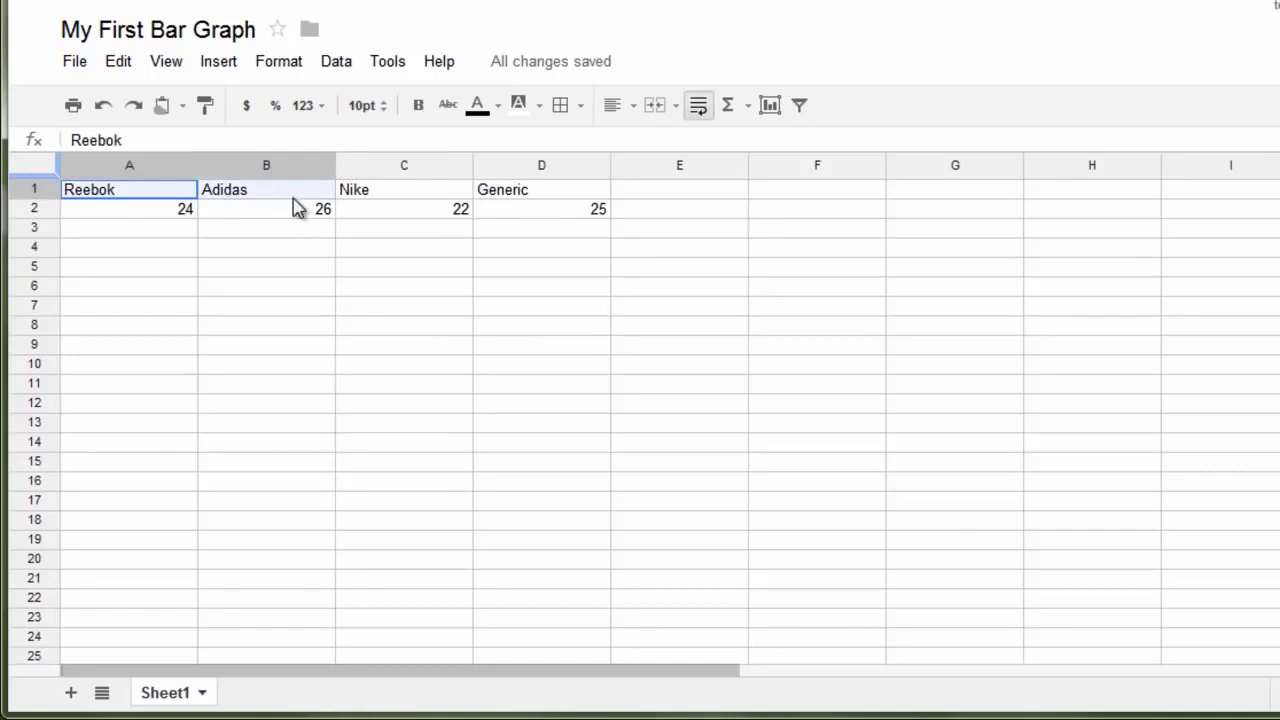
Insert a chart from A1:D2 and choose the column chart type.
left_click_drag(108, 198, 546, 212)
left_click(220, 61)
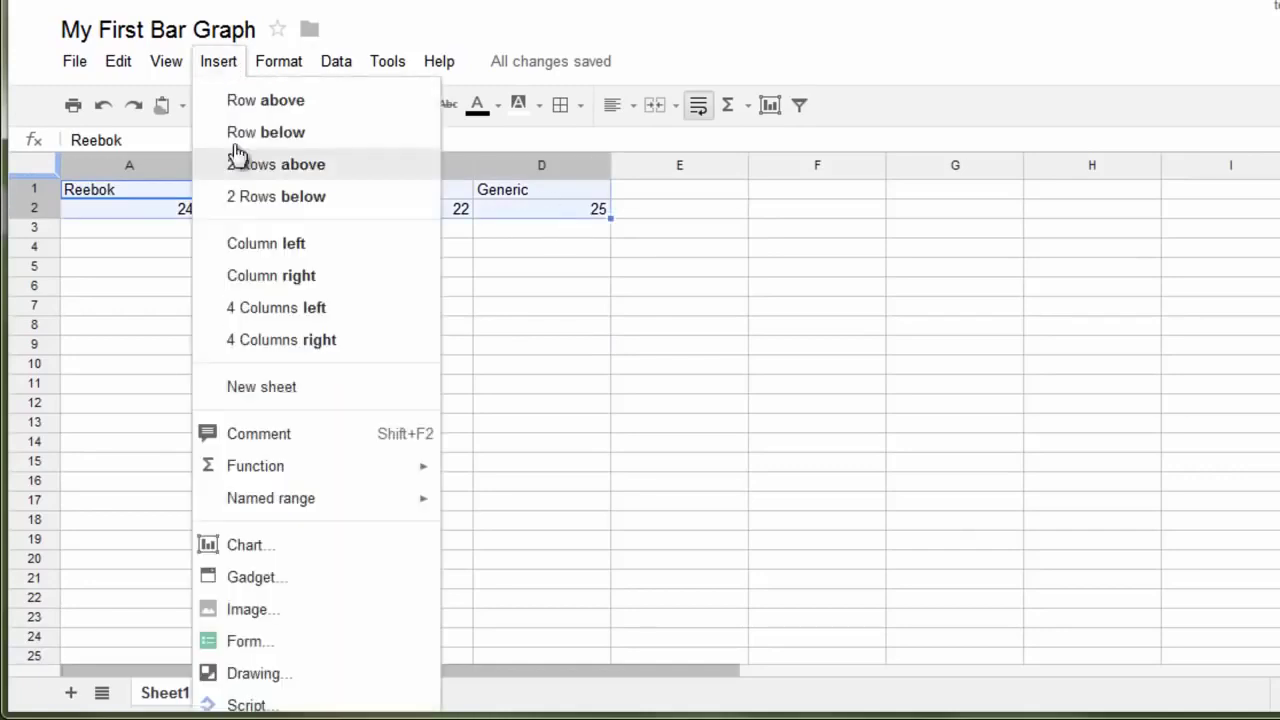
left_click(277, 553)
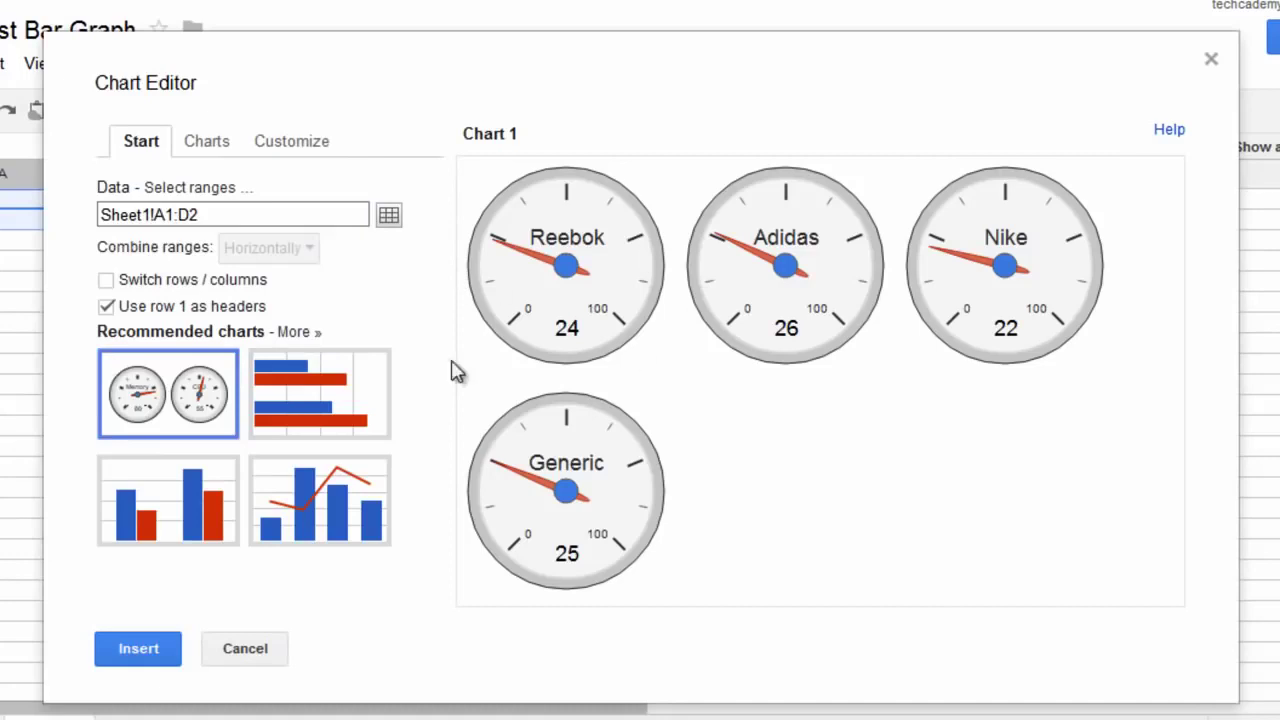
left_click(211, 503)
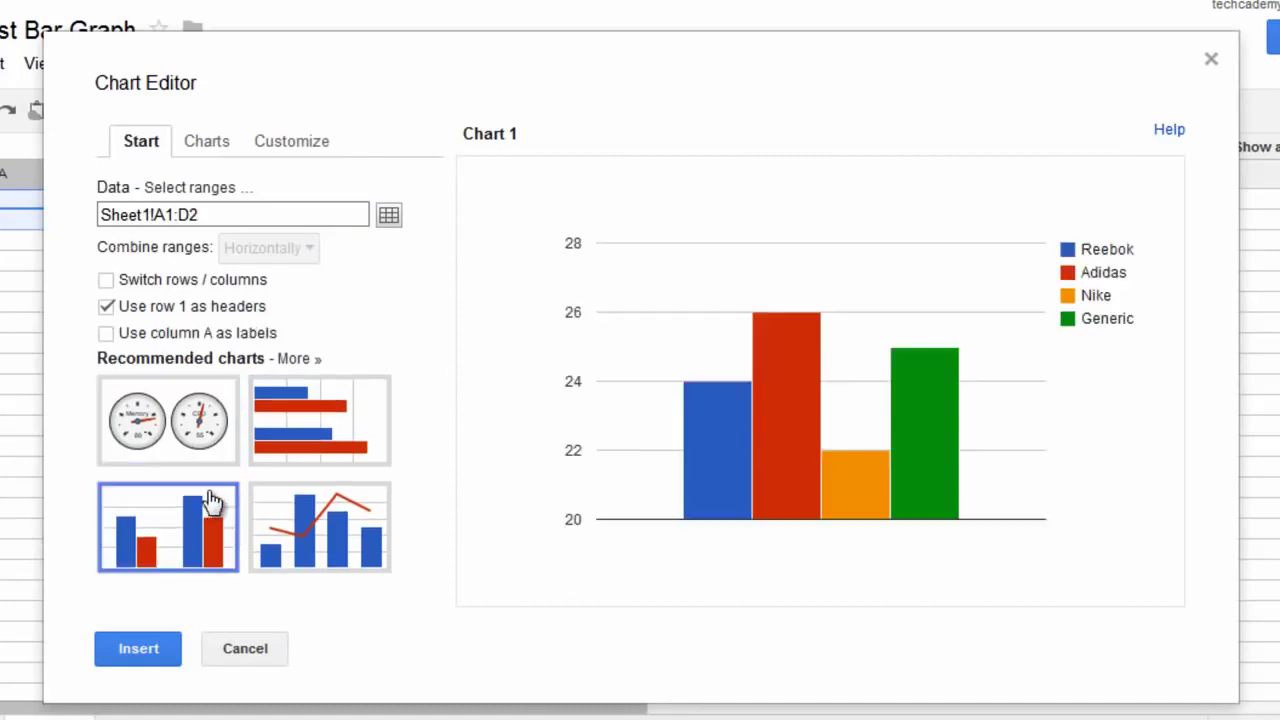
left_click(322, 420)
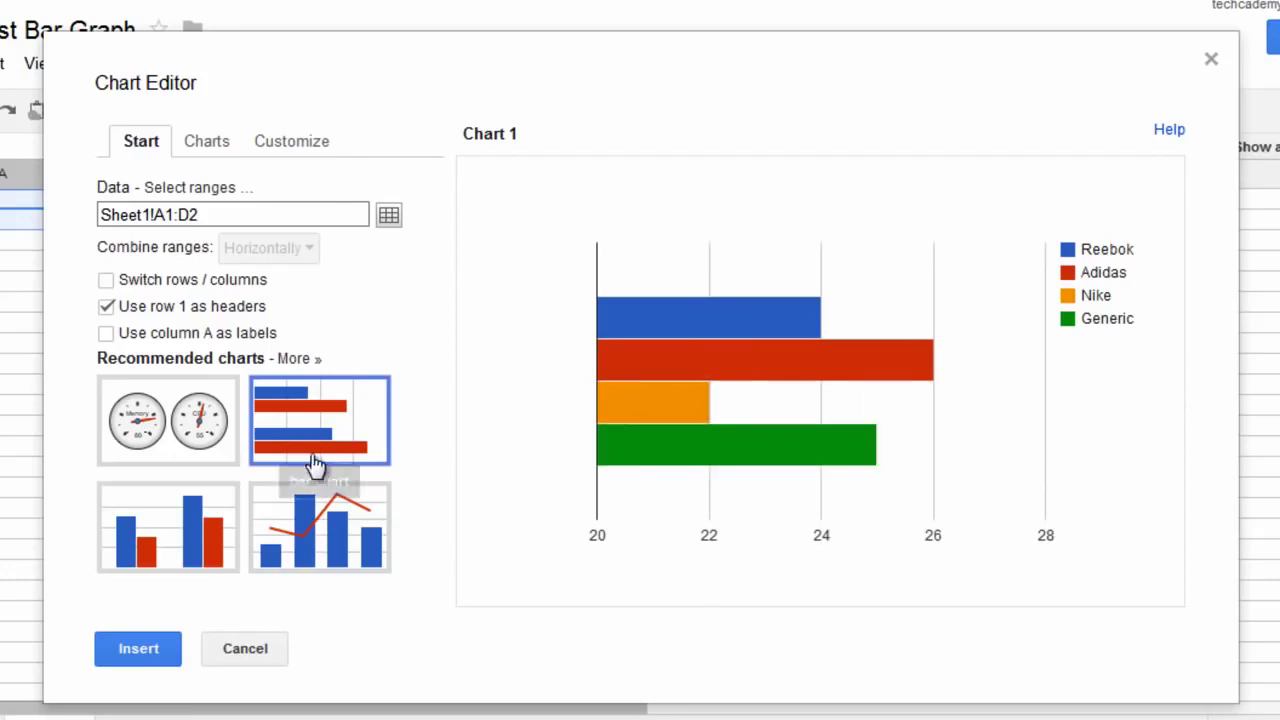
left_click(166, 540)
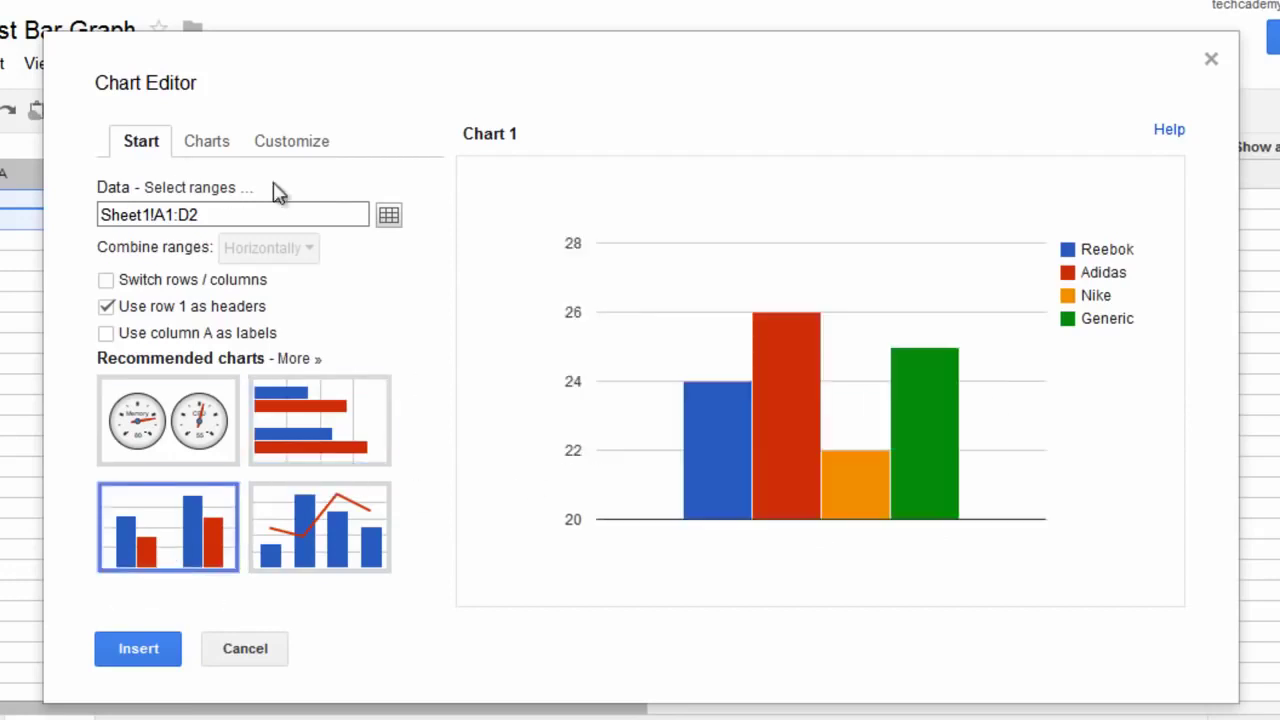
Enter 'Runners' Times With Shoes' as the chart title under Customize.
left_click(306, 148)
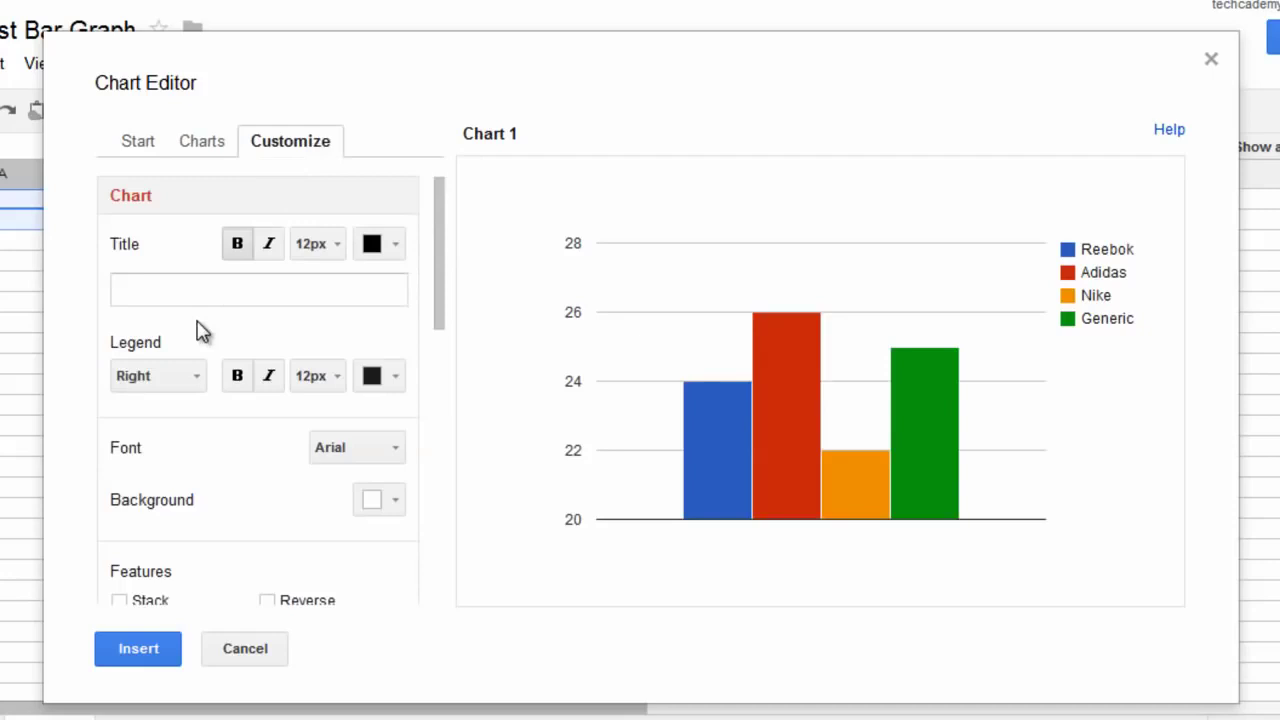
left_click(199, 292)
type("Runner")
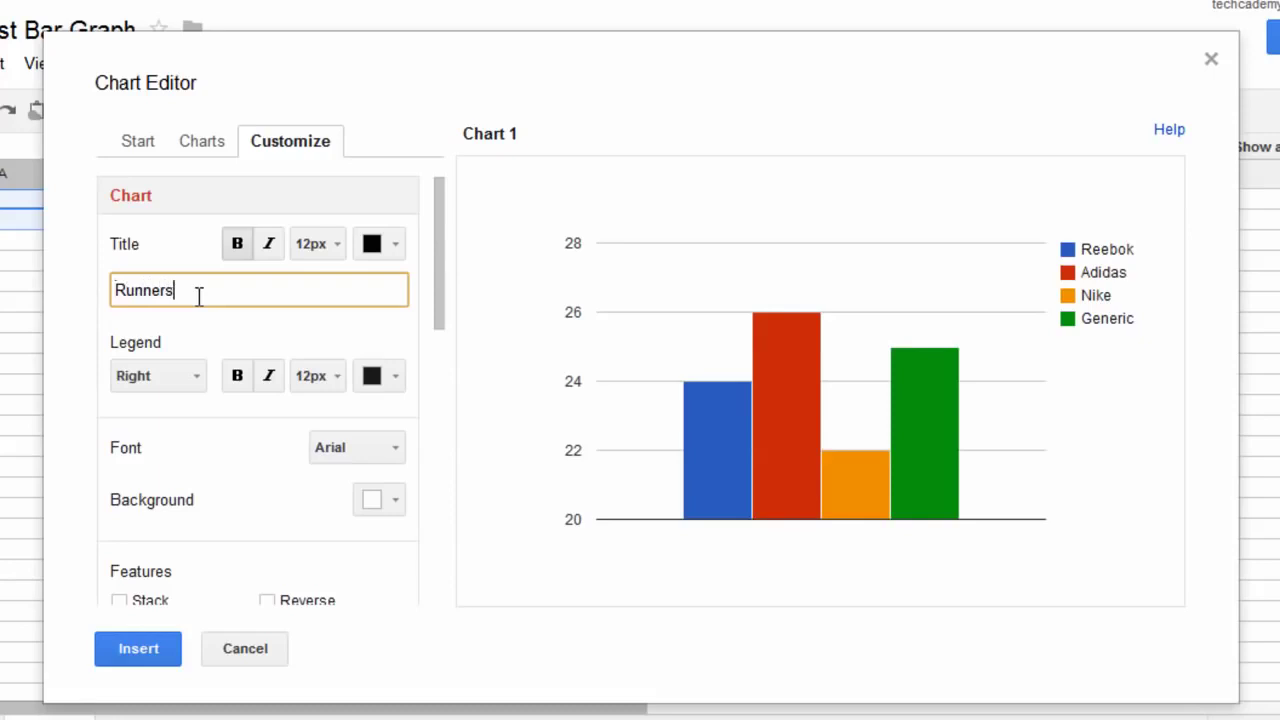
type("s' Times With Shoes")
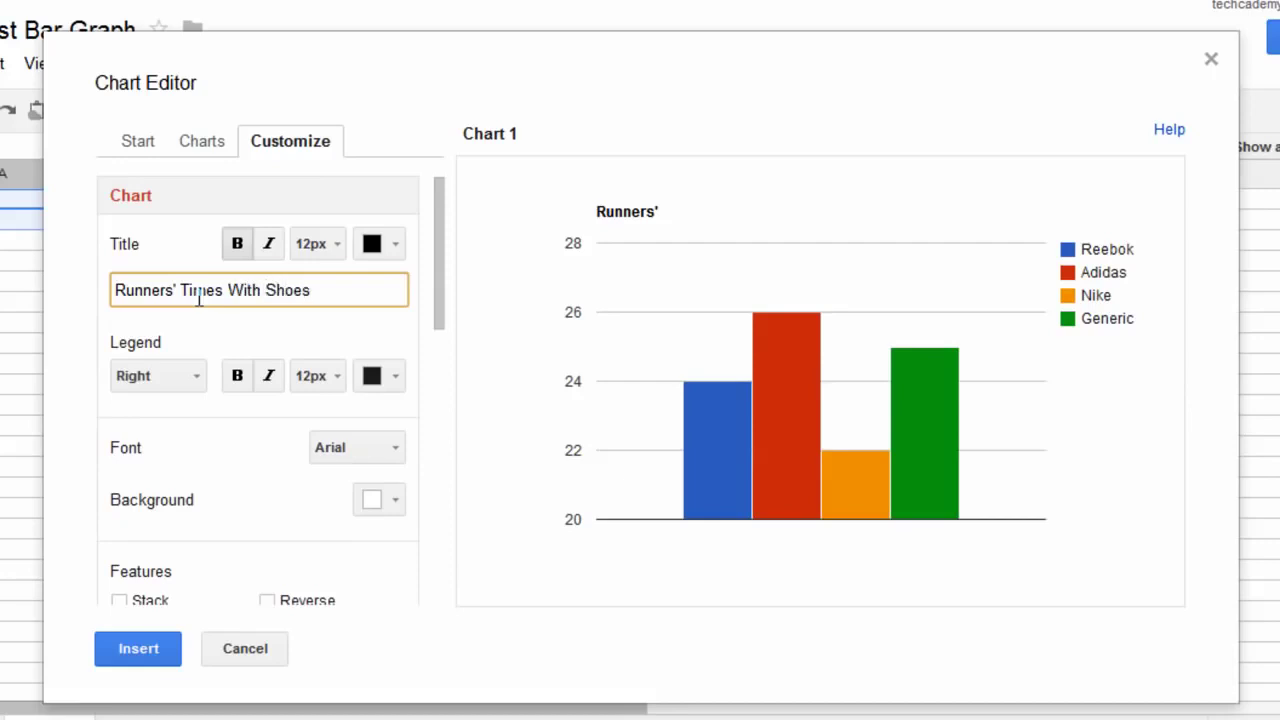
Apply the chart title and title the horizontal axis 'Type of Shoes'.
left_click(281, 320)
scroll(283, 322, "down", 1)
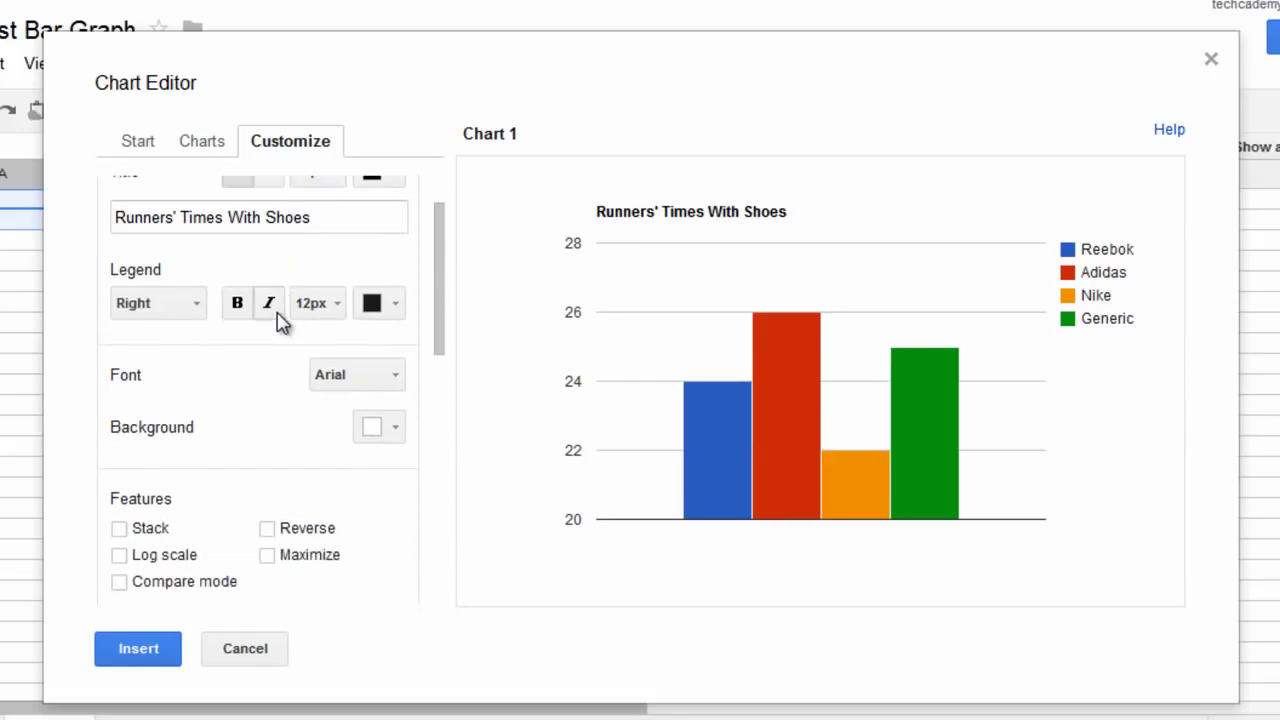
scroll(200, 374, "up", 1)
scroll(200, 400, "down", 3)
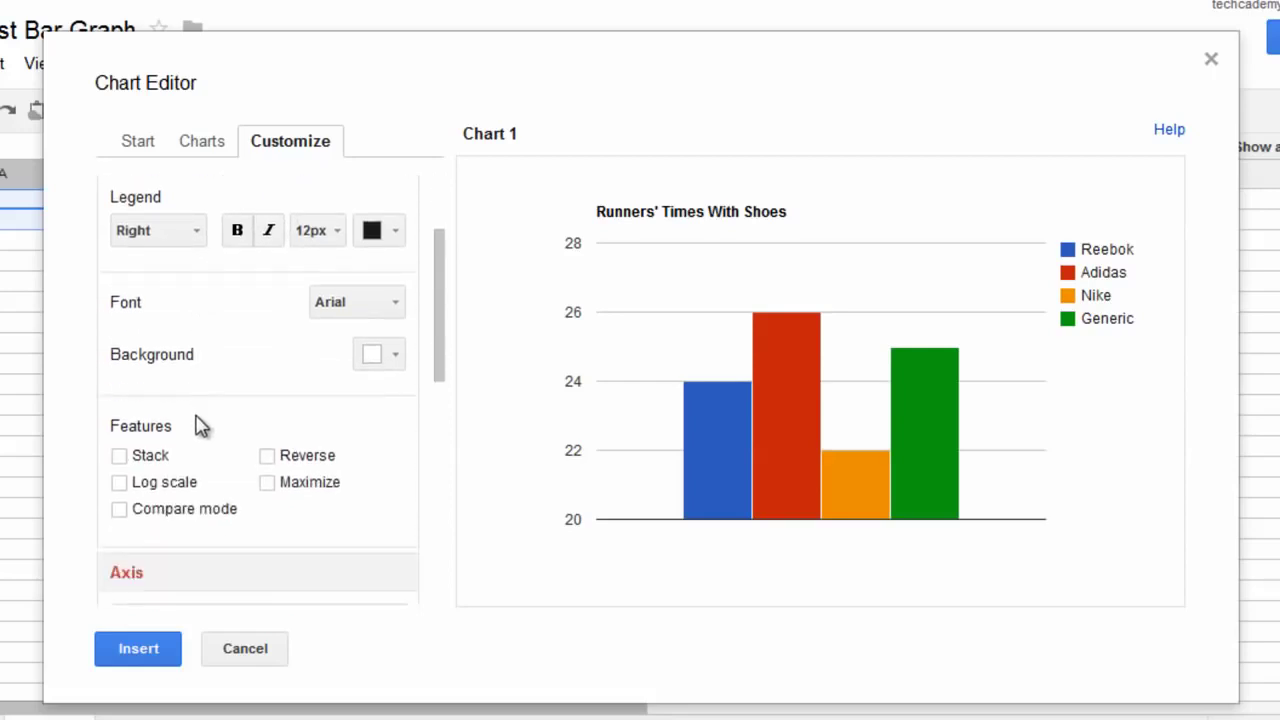
scroll(200, 400, "down", 2)
scroll(195, 480, "down", 1)
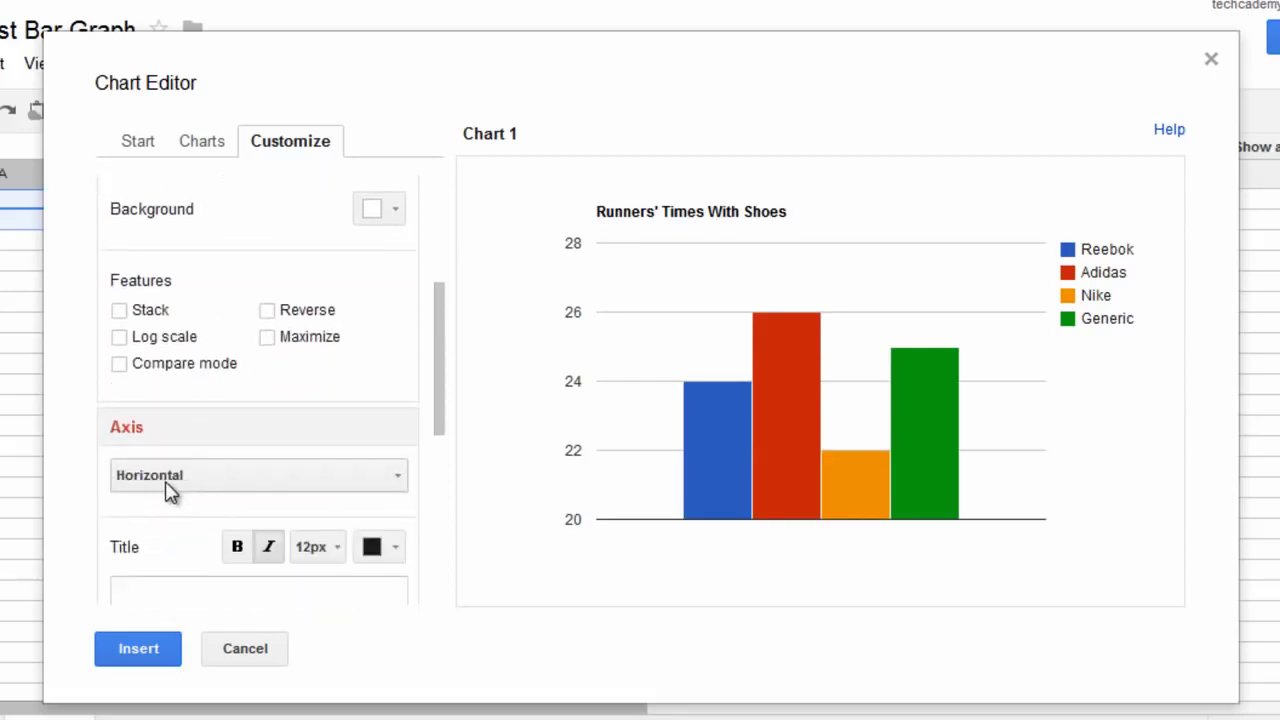
scroll(168, 490, "down", 2)
scroll(165, 485, "down", 1)
left_click(163, 483)
type("Type of Shoes")
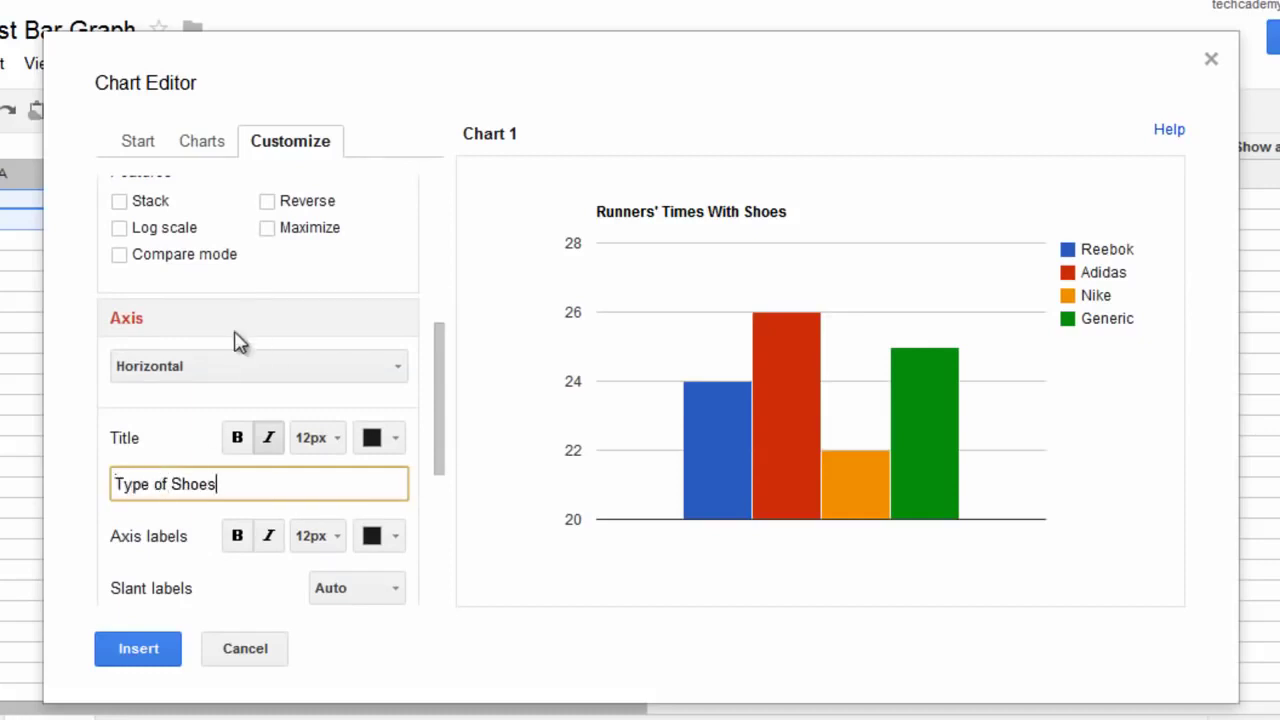
Title the left vertical axis 'Minutes To Complete Race'.
left_click(220, 372)
left_click(160, 440)
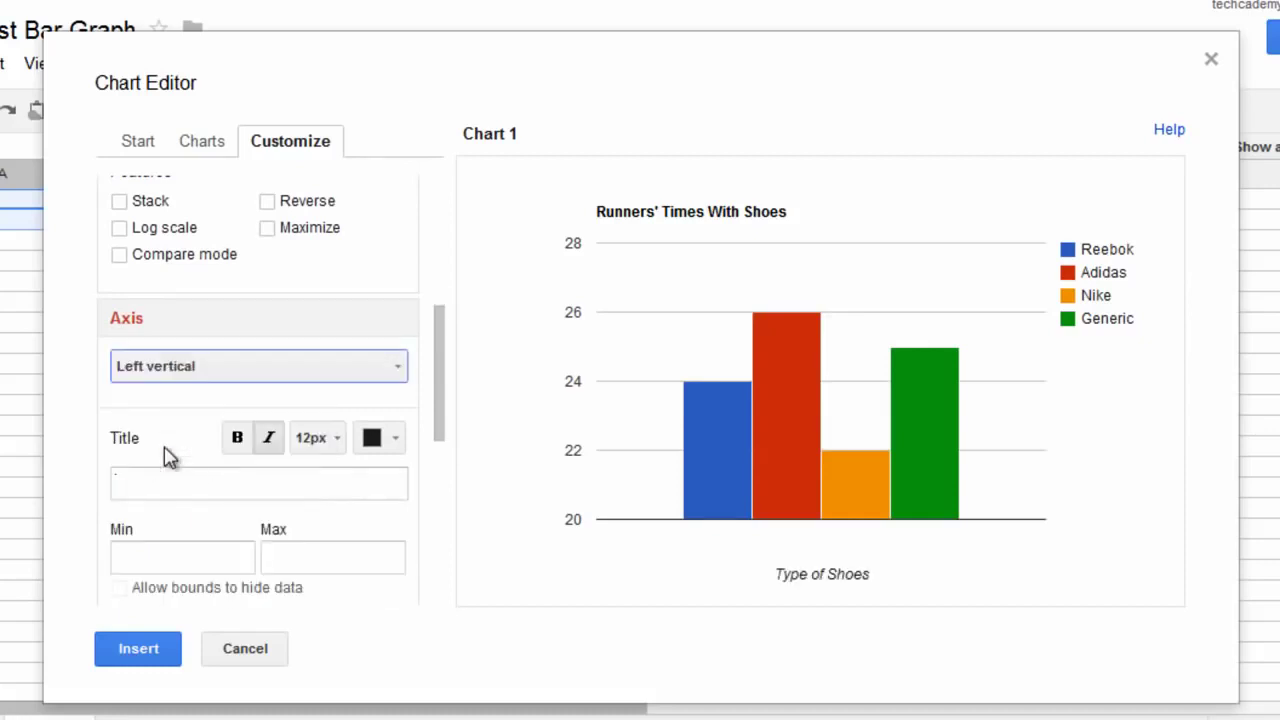
left_click(231, 494)
type("Min")
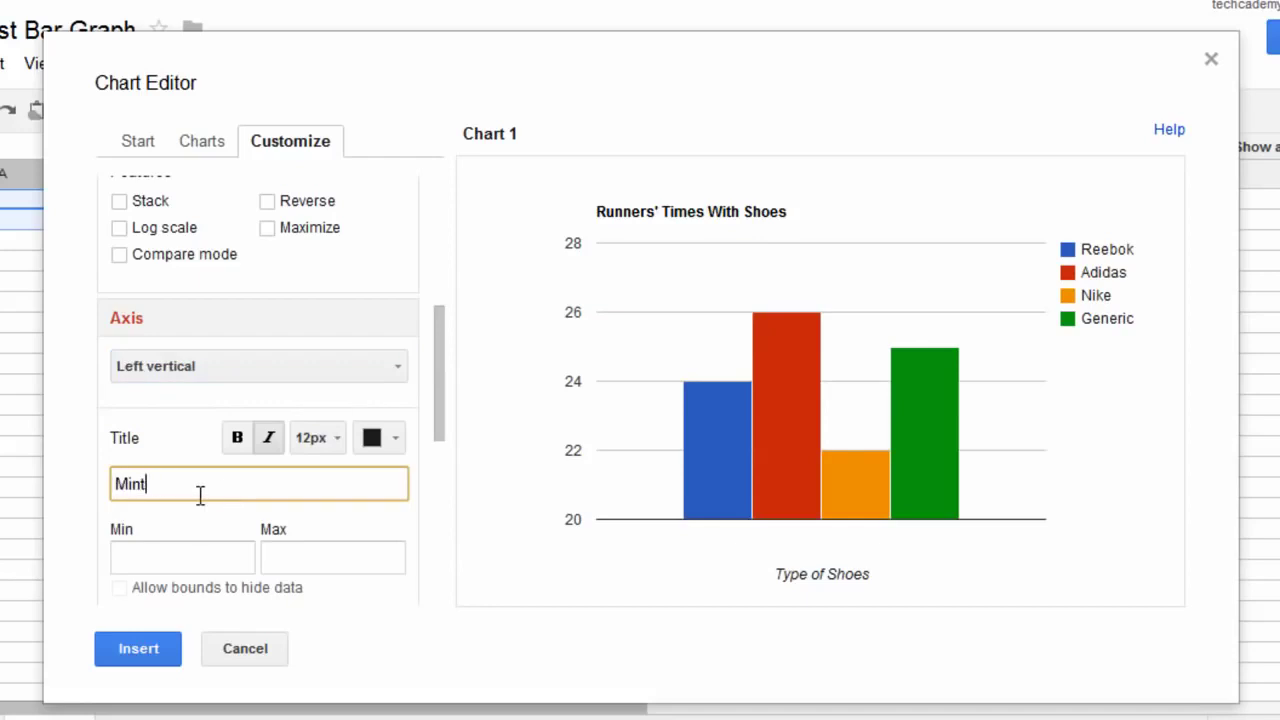
type("utes To Complete Race")
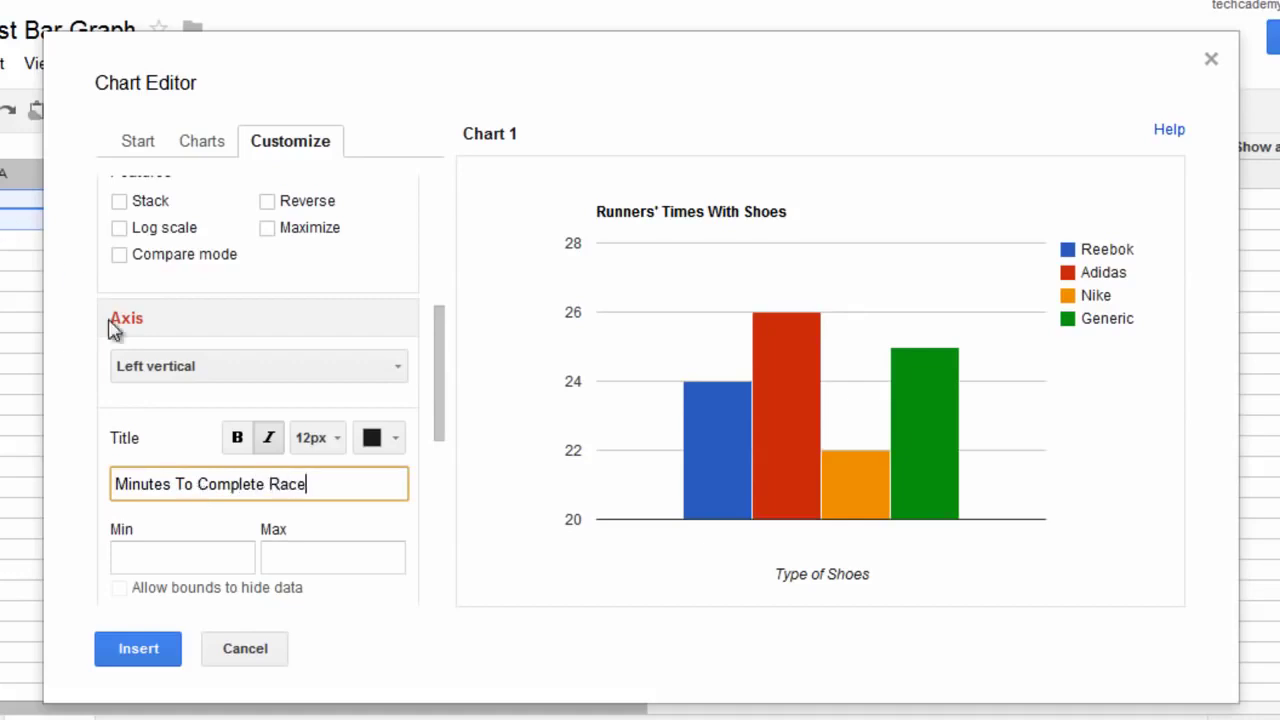
scroll(234, 514, "down", 1)
left_click(236, 517)
type("0")
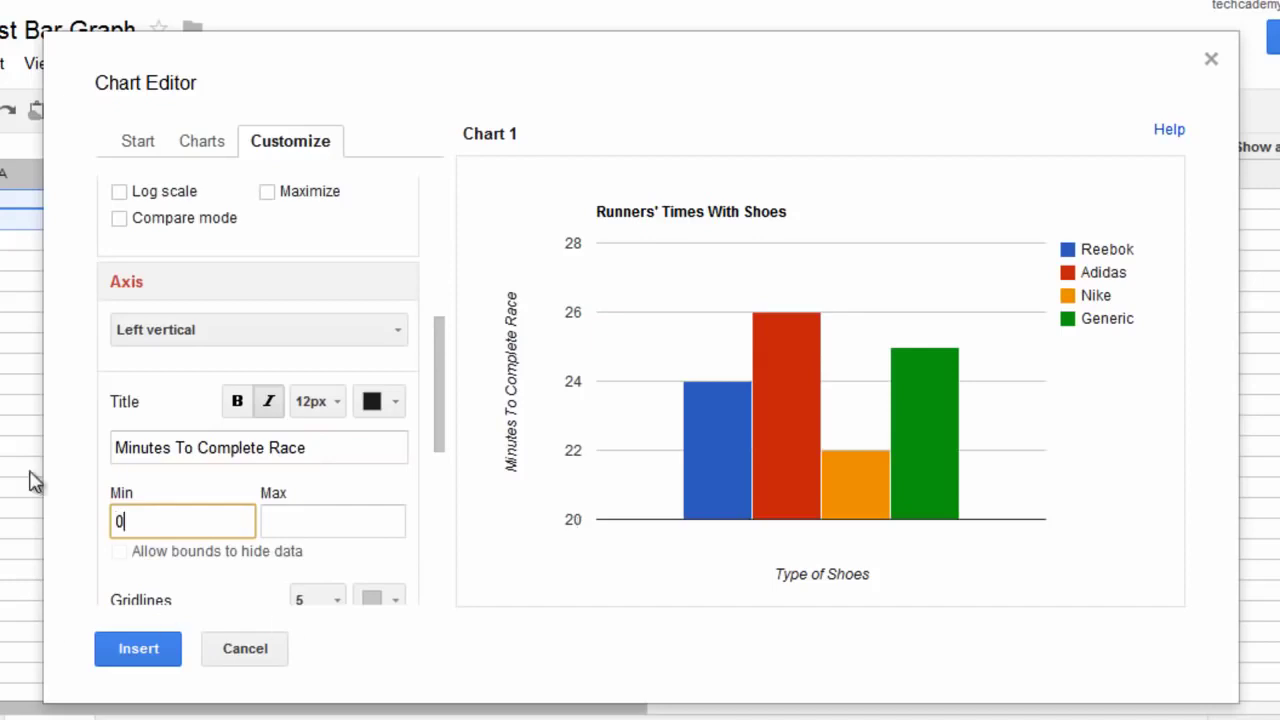
Set the left vertical axis minimum to 0 and maximum to 50.
left_click(374, 522)
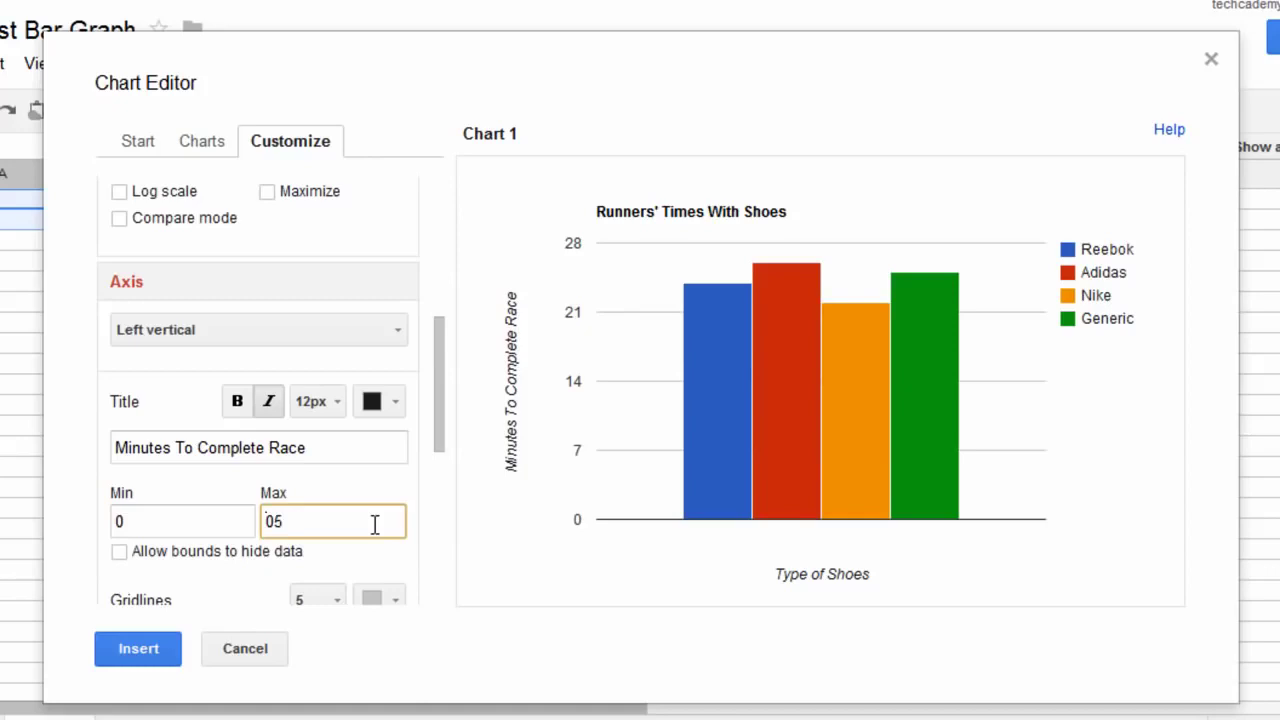
type("50")
left_click(393, 484)
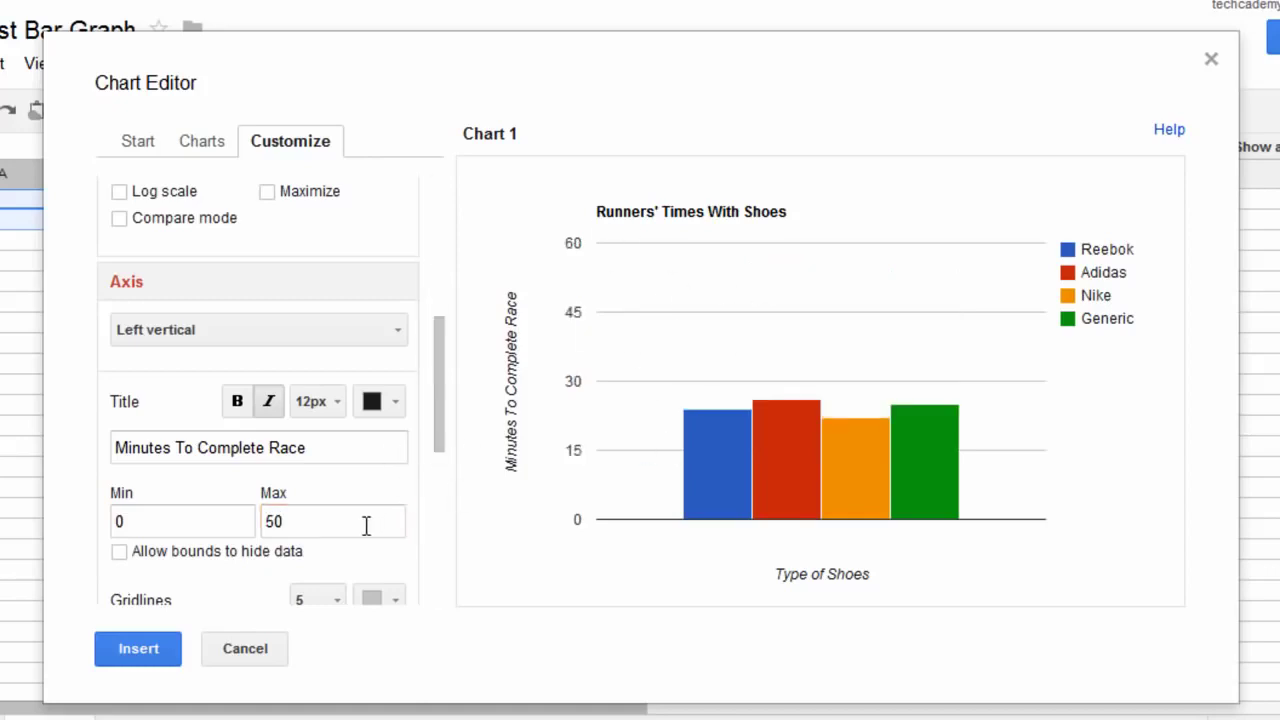
left_click_drag(366, 527, 180, 512)
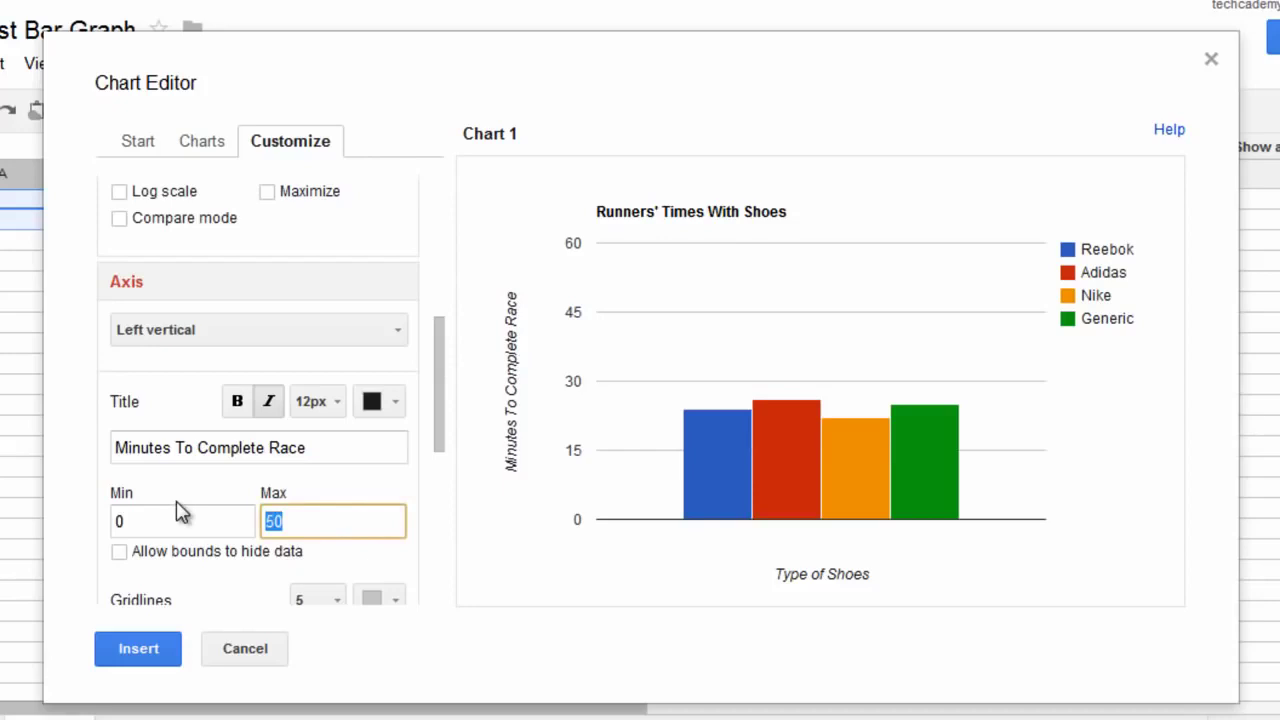
scroll(205, 530, "down", 1)
Color the Reebok series bars light green.
scroll(228, 473, "down", 2)
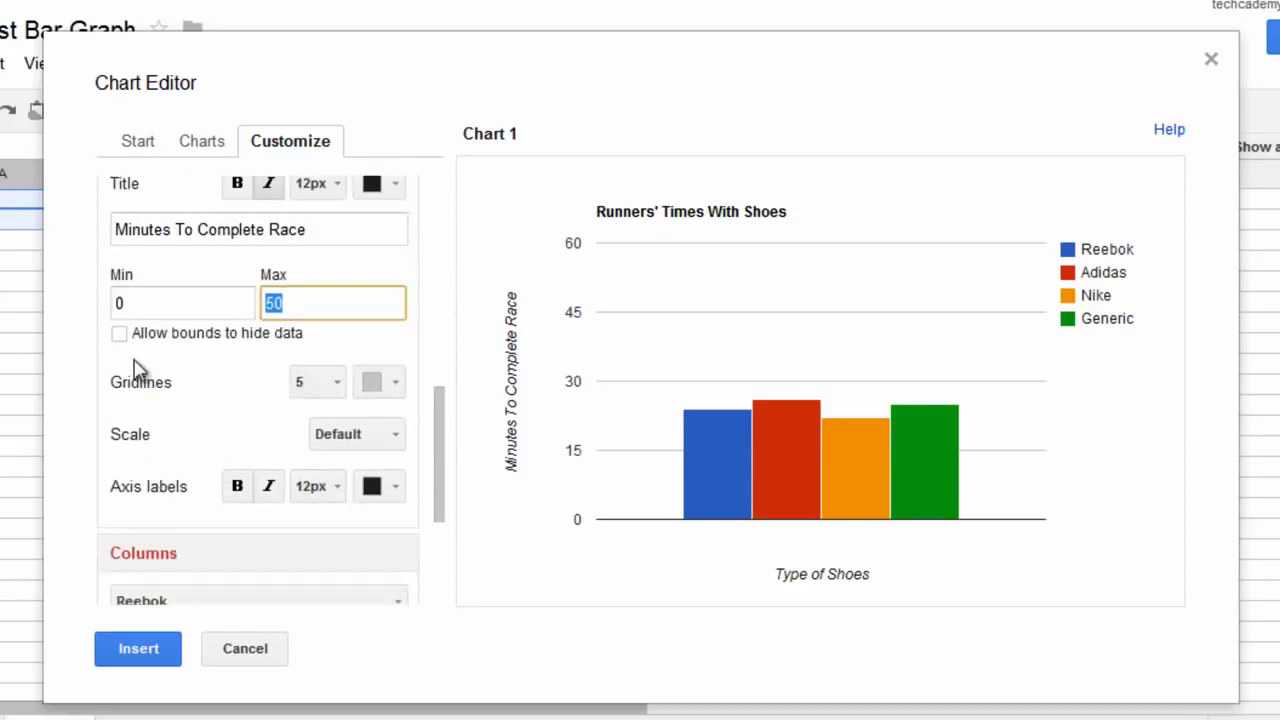
scroll(170, 420, "down", 1)
scroll(166, 428, "down", 1)
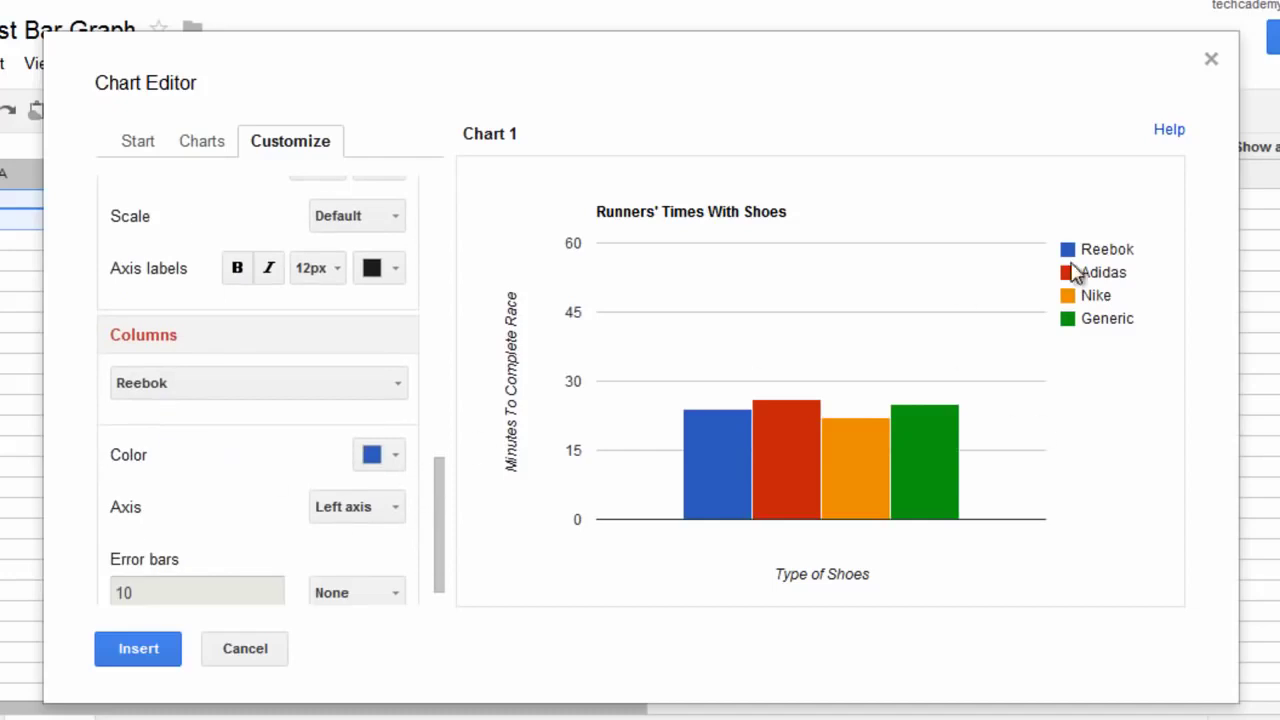
left_click(384, 455)
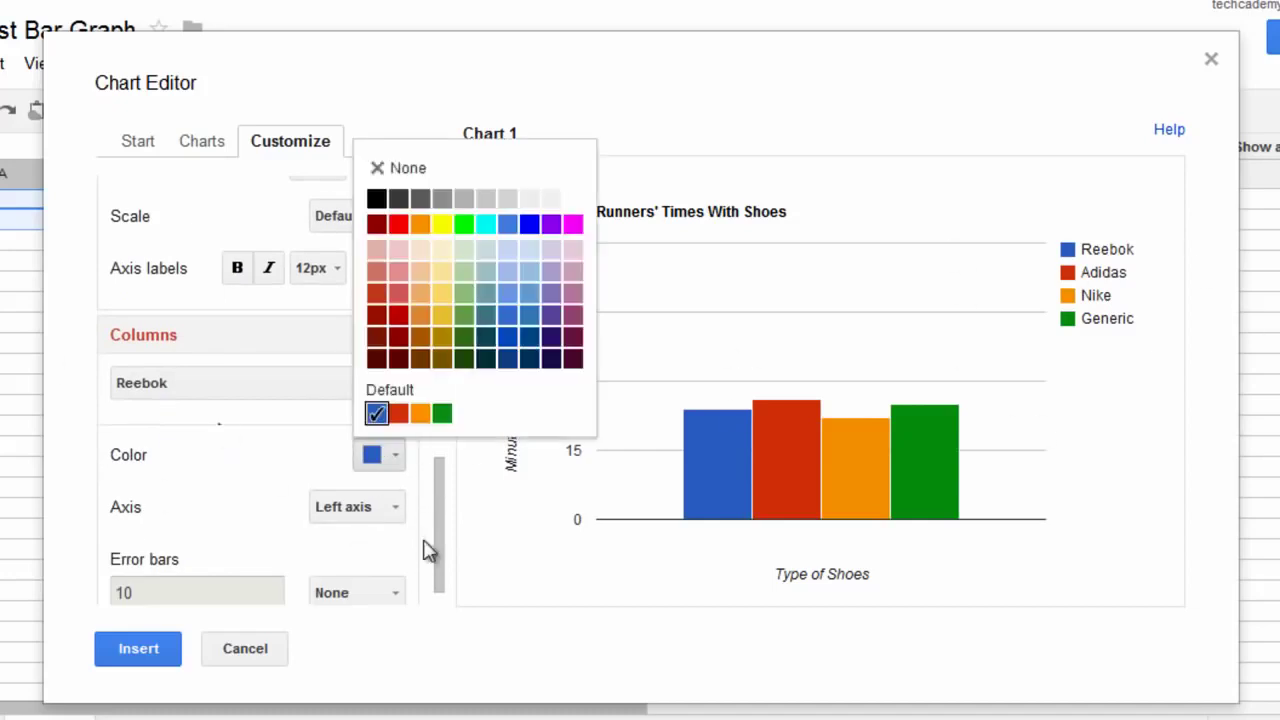
left_click(464, 293)
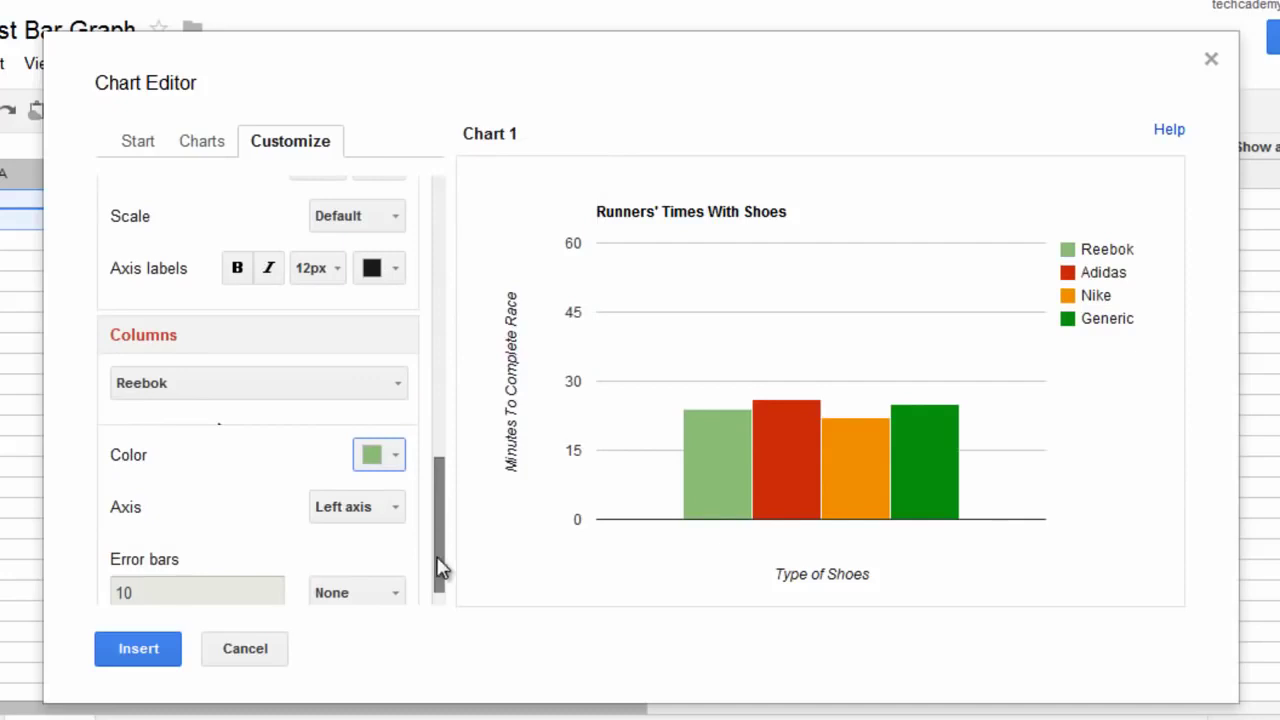
Color the Adidas series bars blue.
left_click(768, 463)
left_click(316, 390)
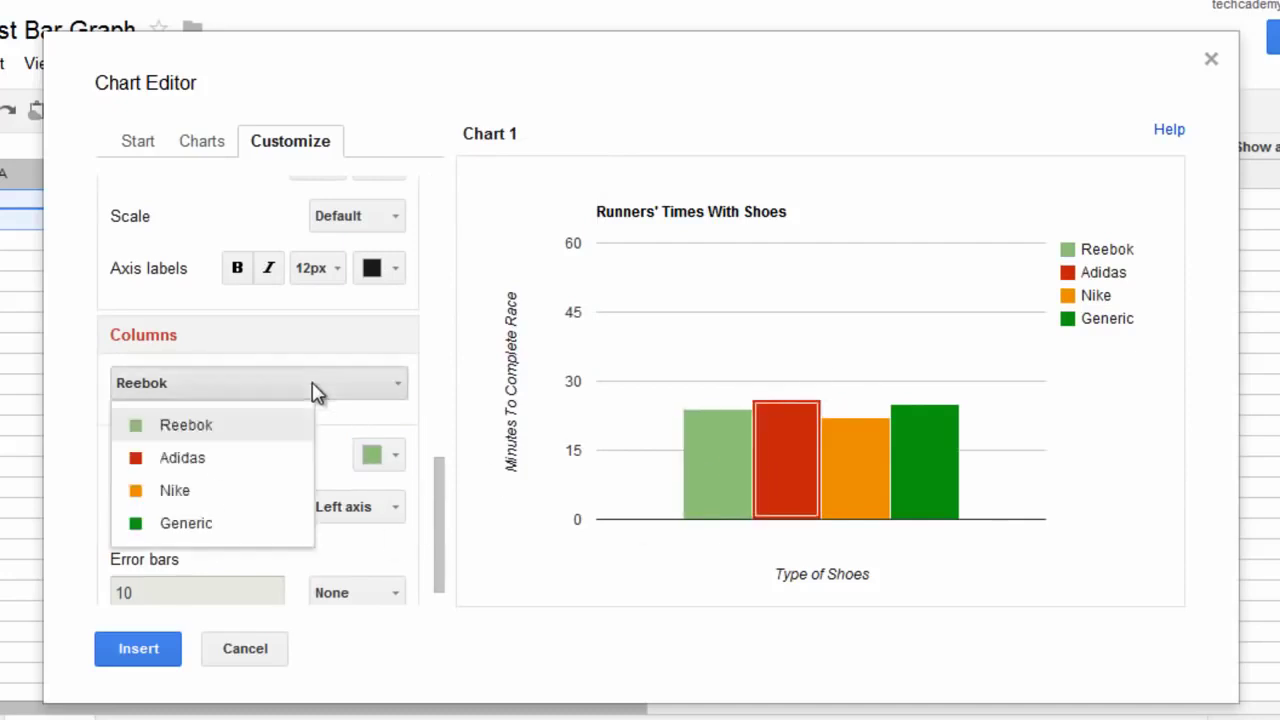
left_click(222, 457)
left_click(375, 462)
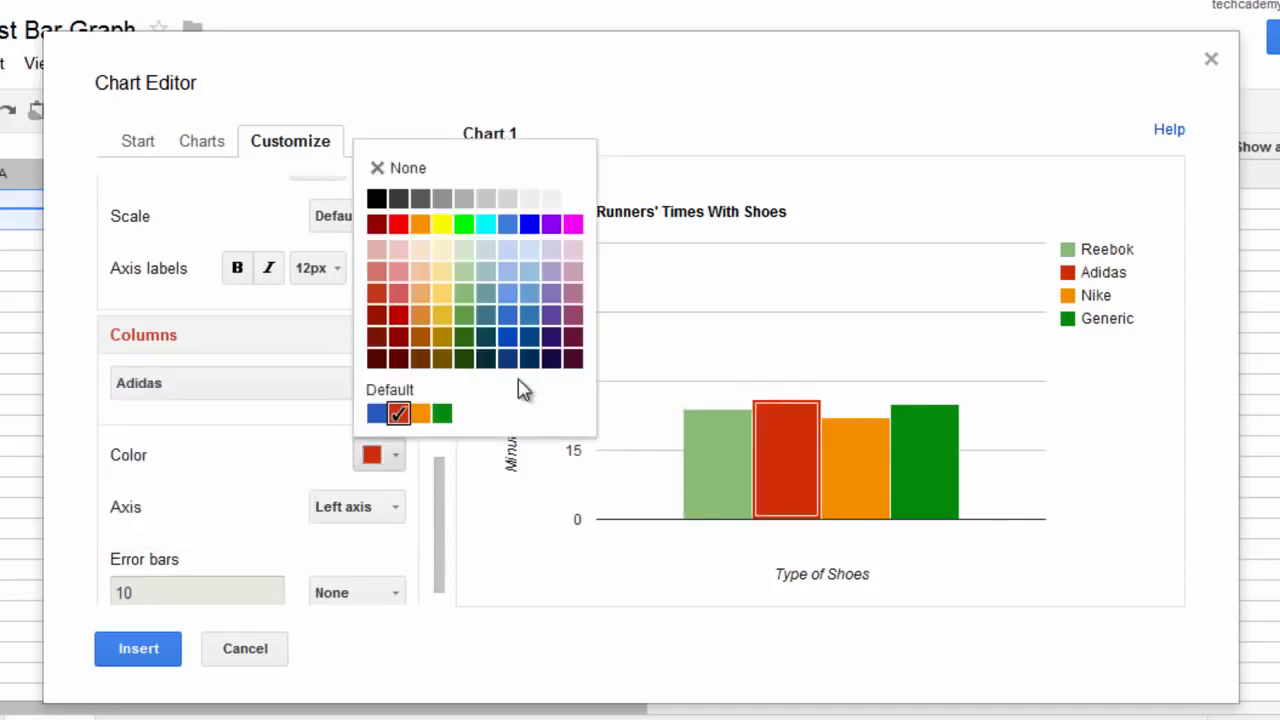
left_click(529, 314)
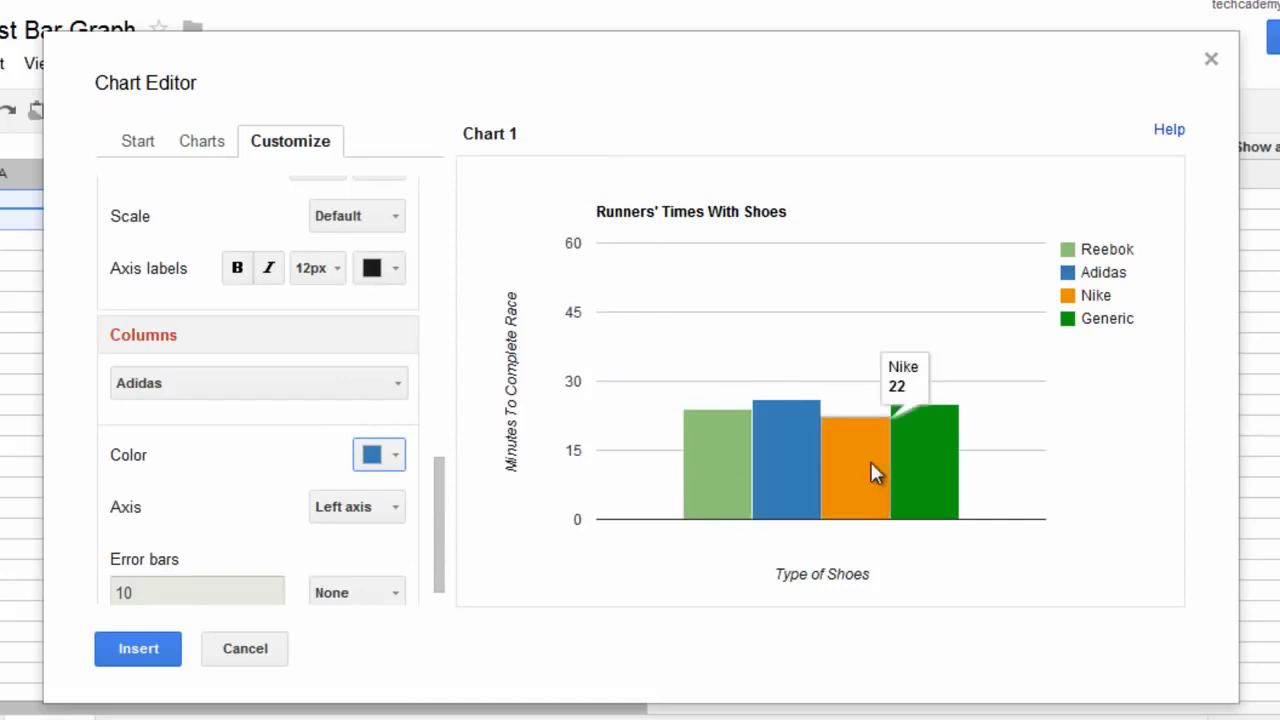
scroll(297, 407, "down", 1)
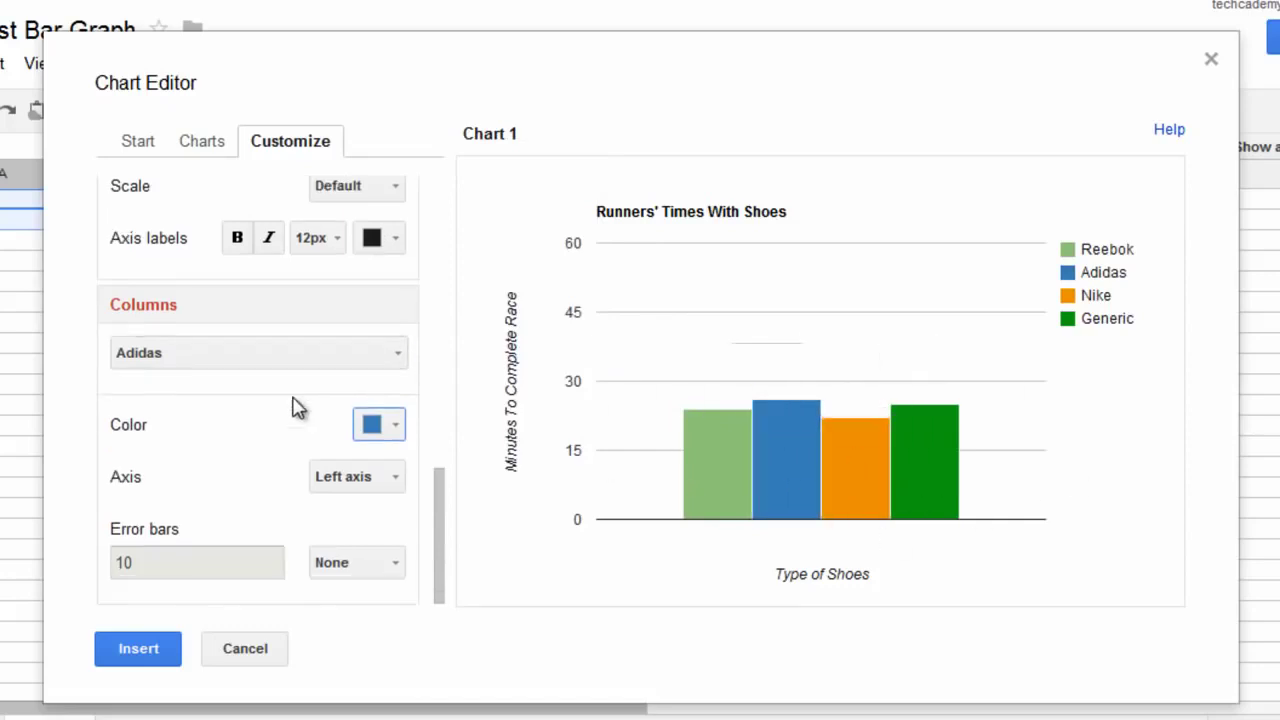
Insert the chart, move it right under columns D–H, and copy it to the web clipboard.
left_click(164, 660)
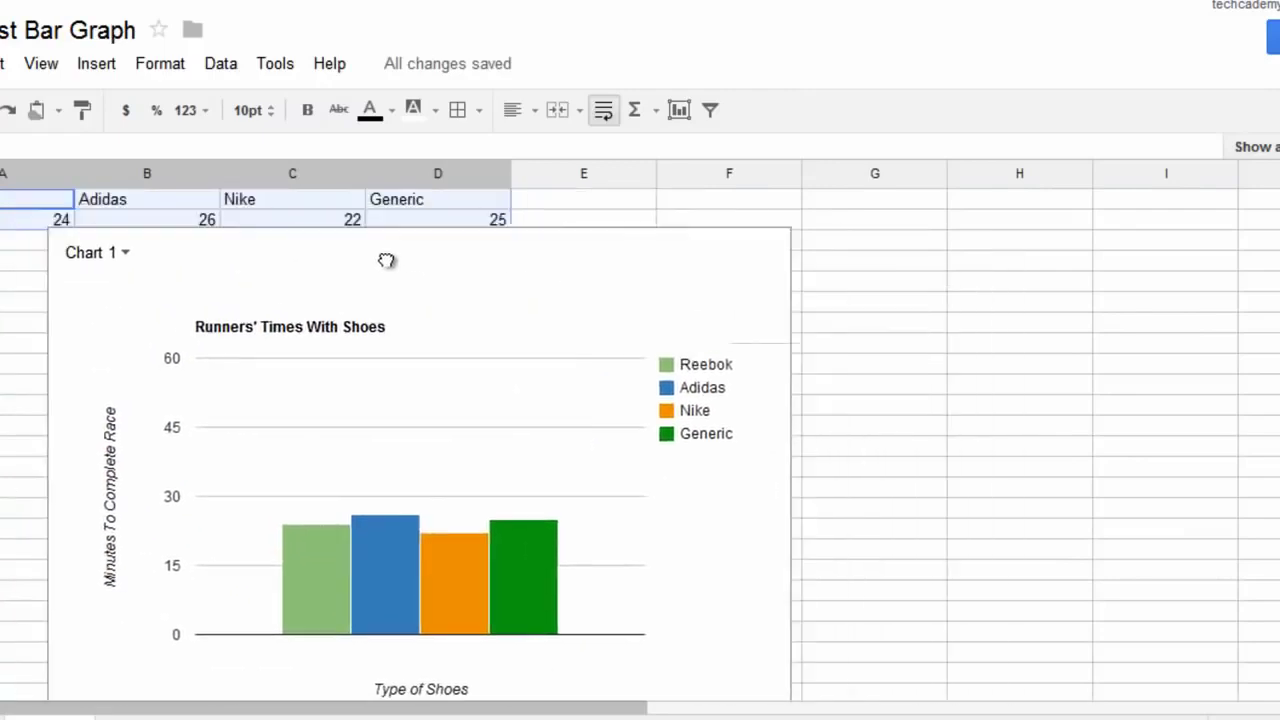
left_click_drag(386, 260, 693, 222)
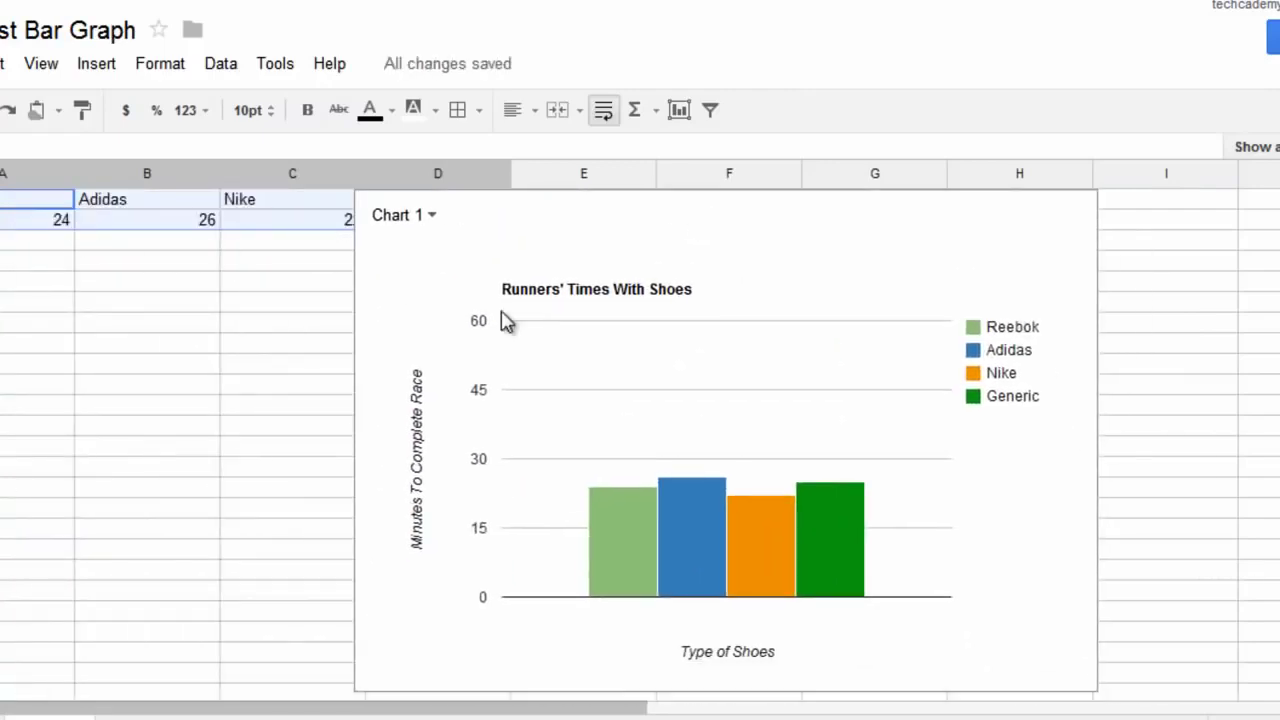
left_click(432, 218)
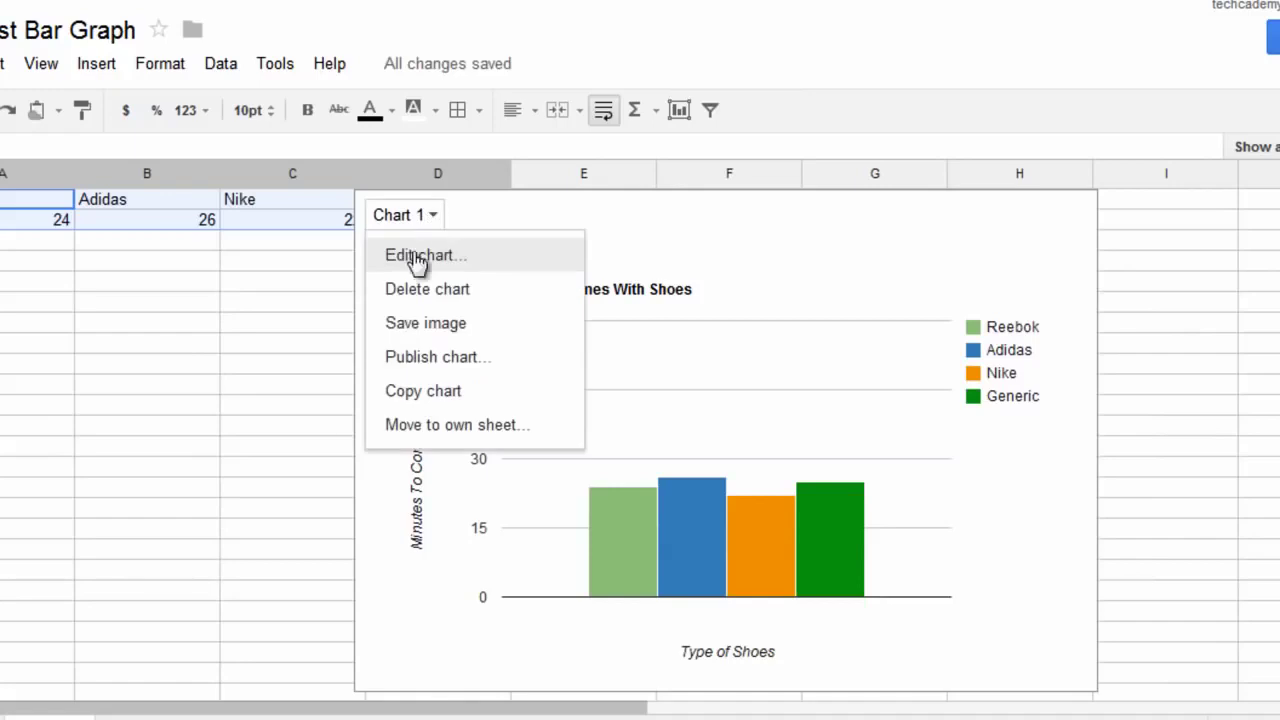
left_click(432, 395)
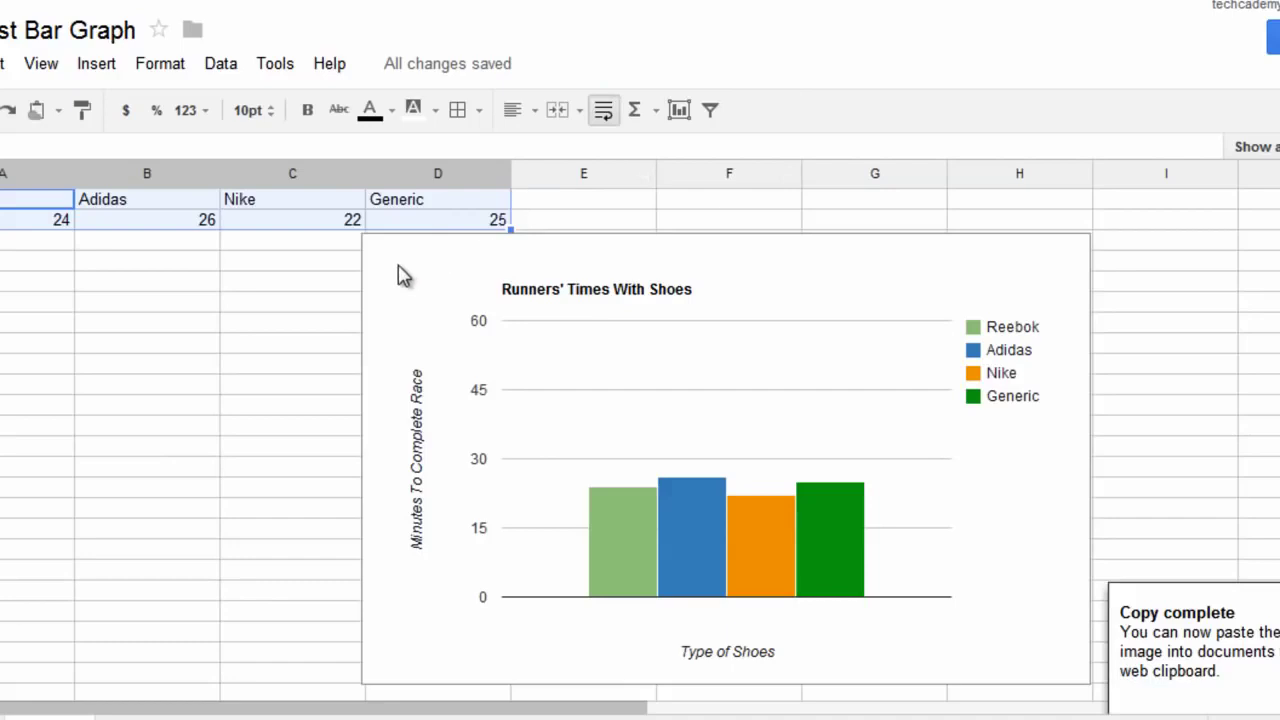
Save Chart 1 as an image from its chart menu.
left_click(430, 216)
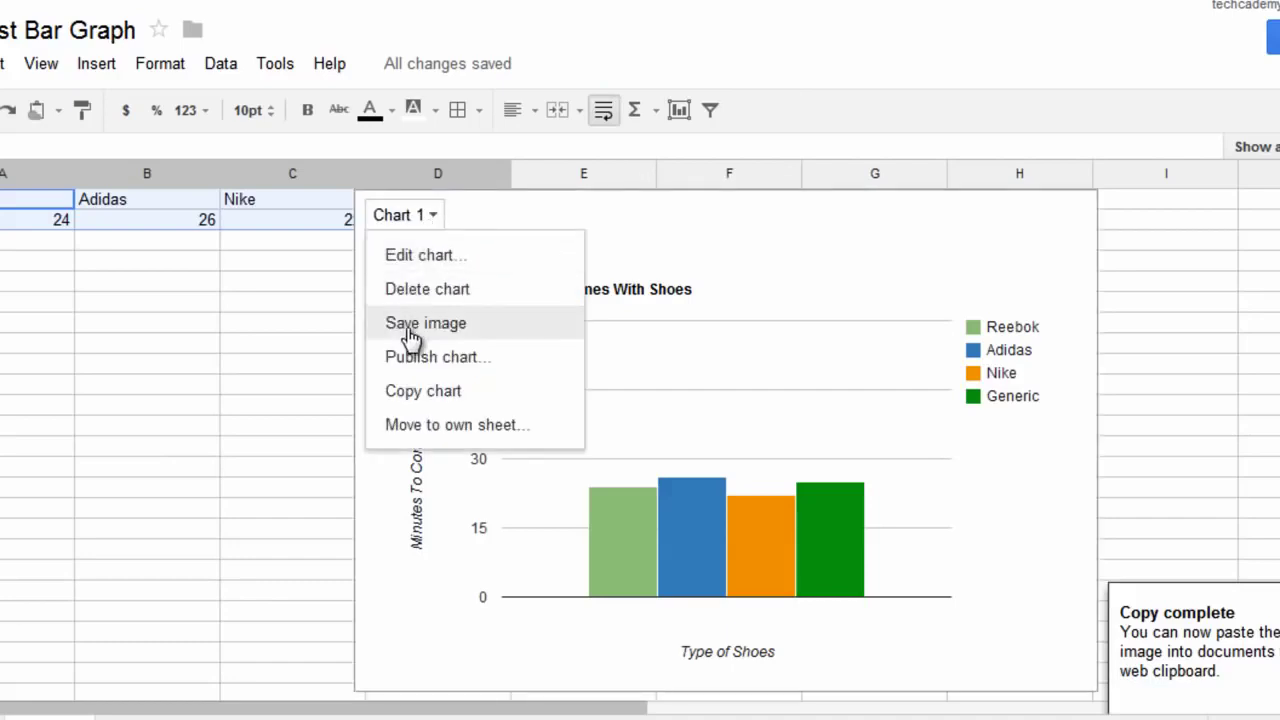
left_click(411, 325)
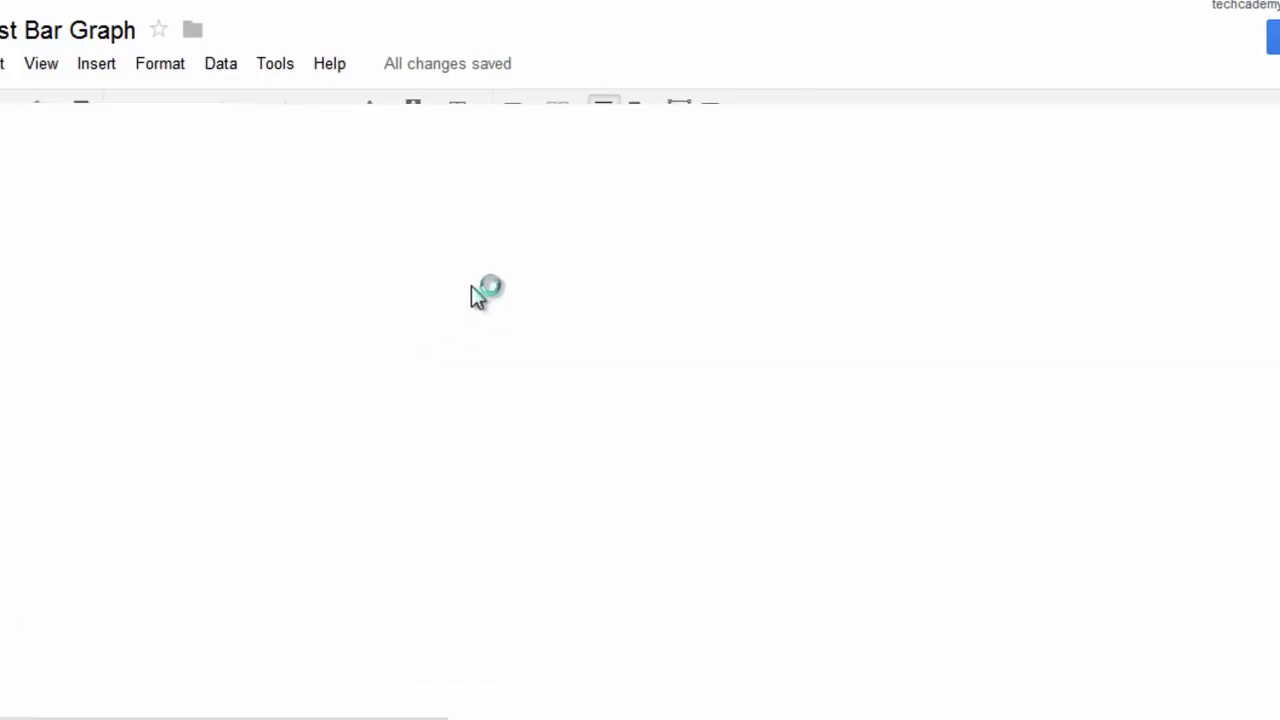